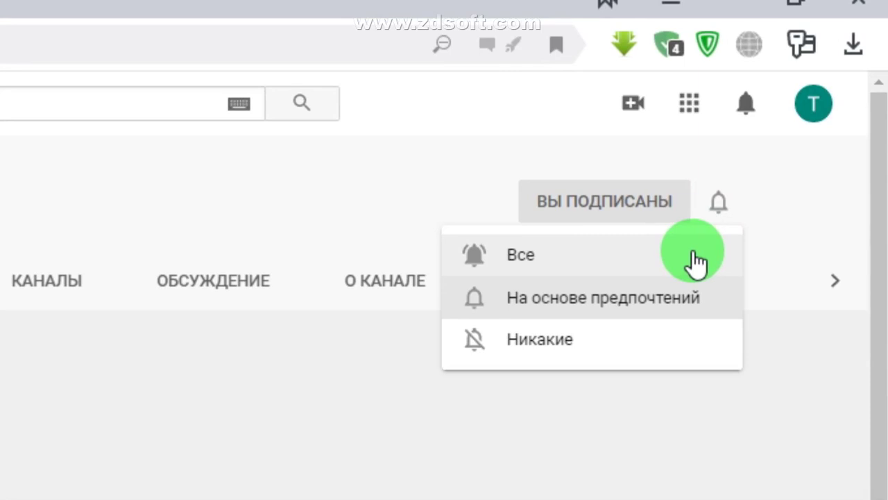
# Set the notifications for the subscribed TÜRKMEN SOFT channel to "Все" (all)
pyautogui.click(693, 255)
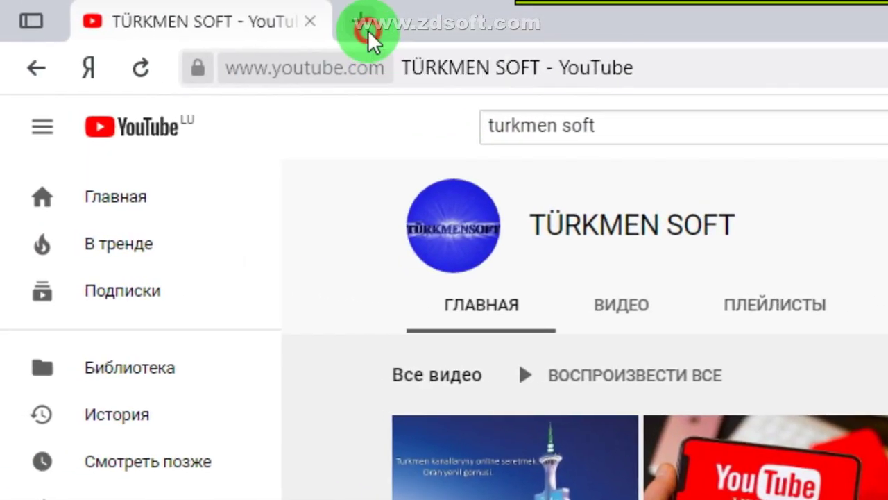
# Open nox-player.ru in the browser and find the Nox download section for Windows PC and Mac
pyautogui.click(257, 18)
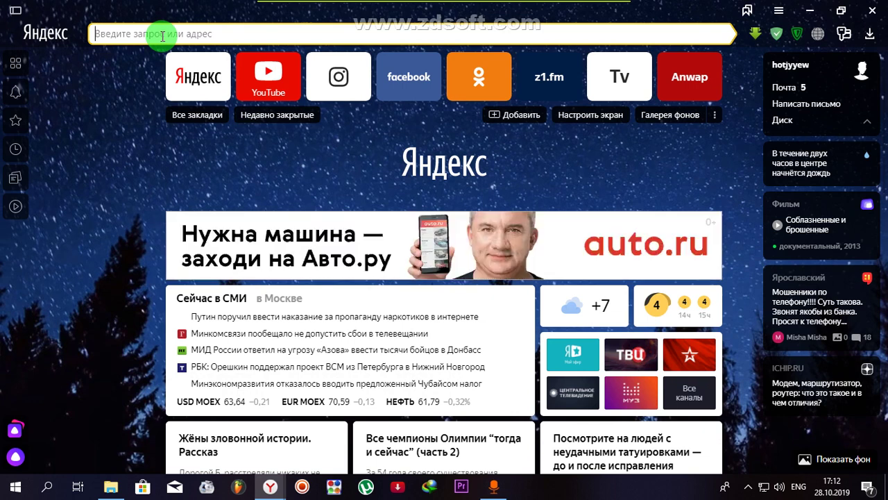
pyautogui.write('Nox-player.ru')
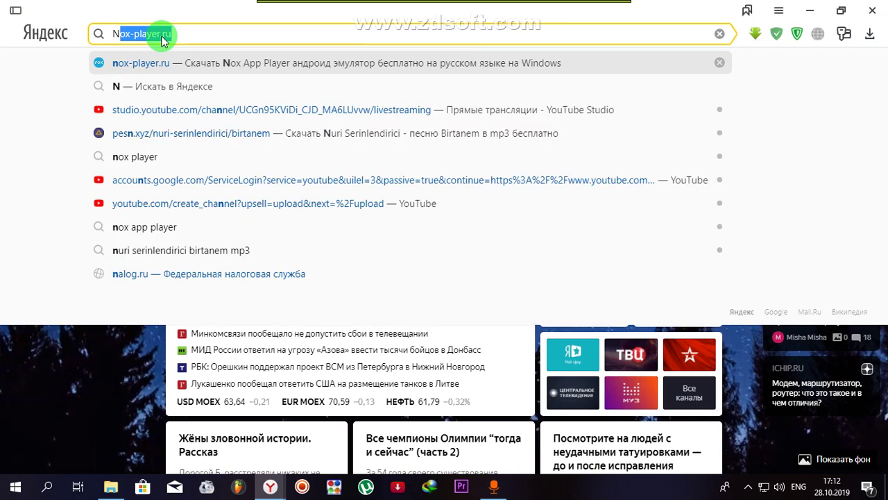
pyautogui.press('Return')
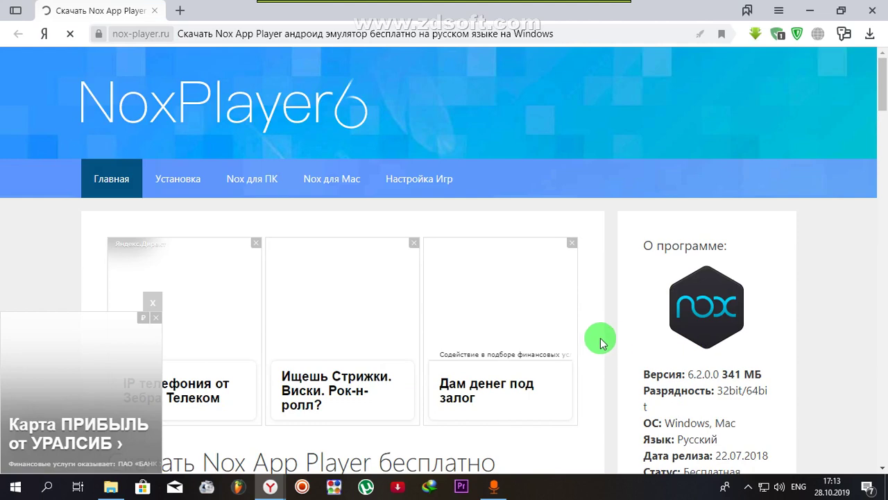
pyautogui.scroll(-3, 604, 340)
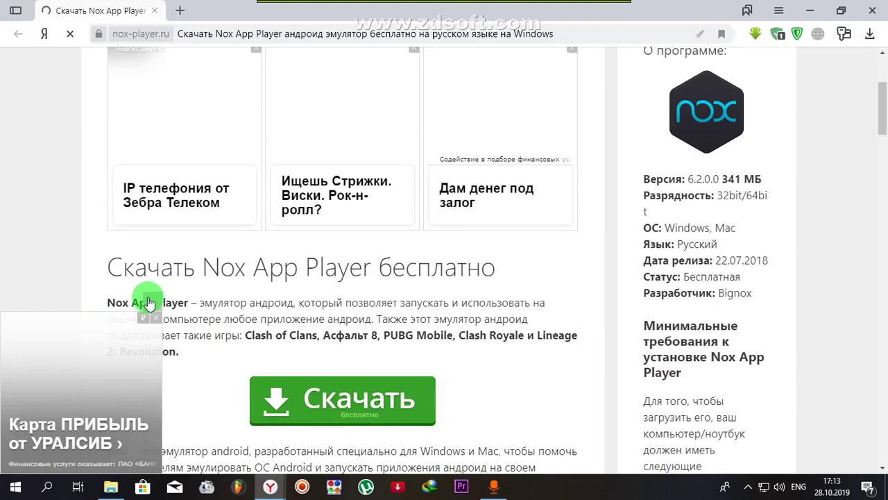
pyautogui.scroll(-8, 519, 340)
pyautogui.scroll(-3, 522, 343)
pyautogui.scroll(-5, 522, 343)
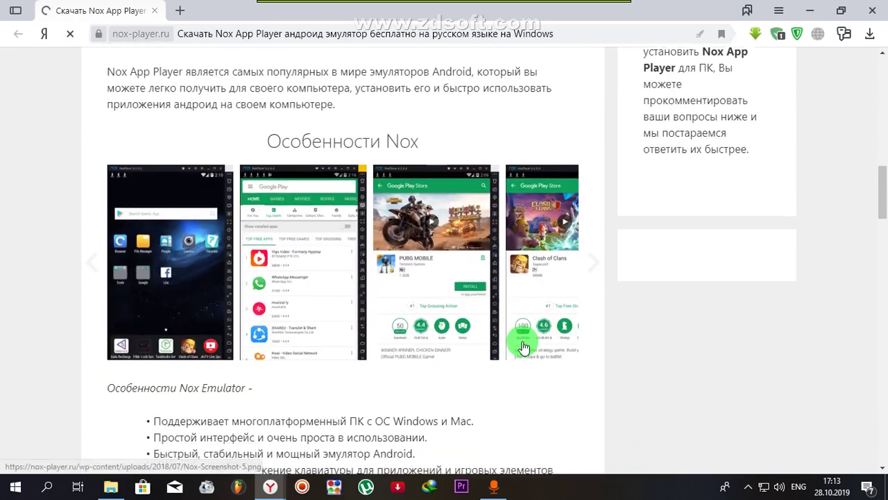
pyautogui.scroll(-1, 341, 384)
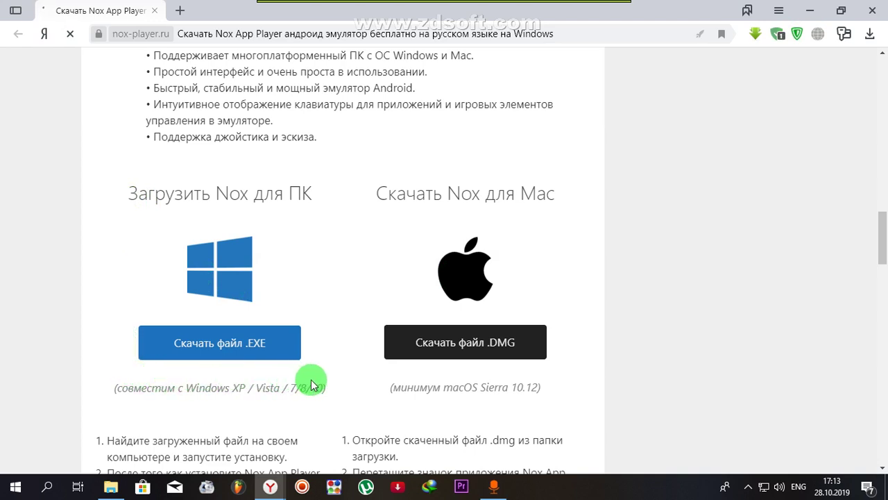
# Minimize both browser windows and open the Zagruska folder on Local Disk (D:) in File Explorer
pyautogui.click(809, 7)
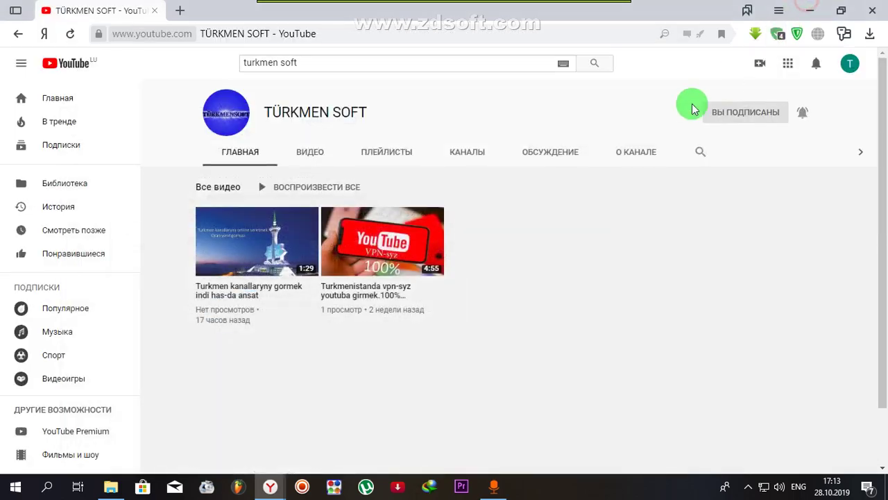
pyautogui.click(814, 9)
pyautogui.doubleClick(23, 23)
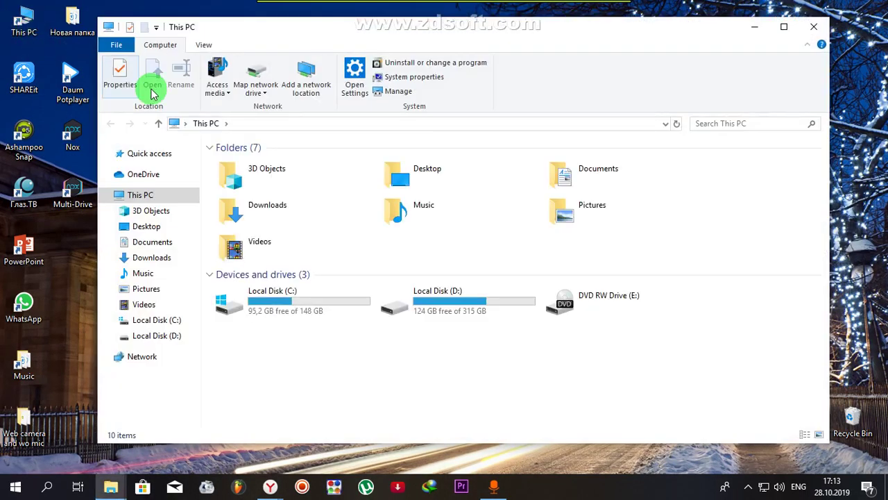
pyautogui.doubleClick(524, 304)
pyautogui.doubleClick(391, 338)
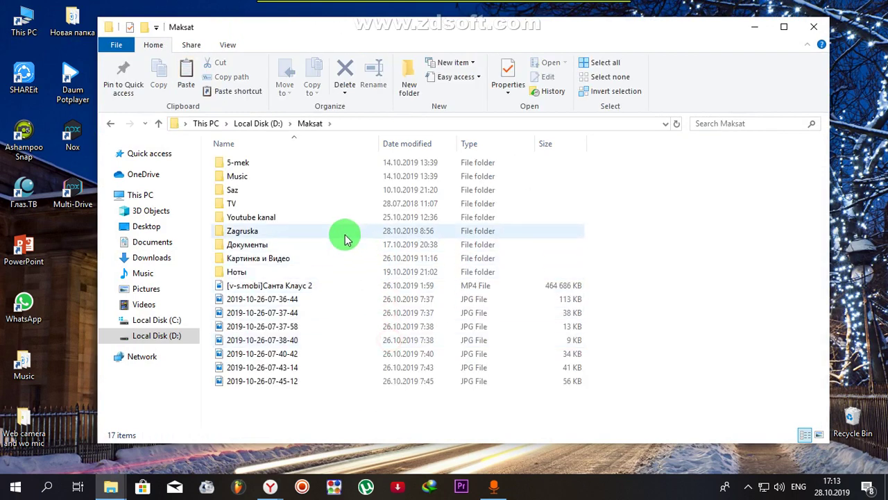
pyautogui.doubleClick(341, 232)
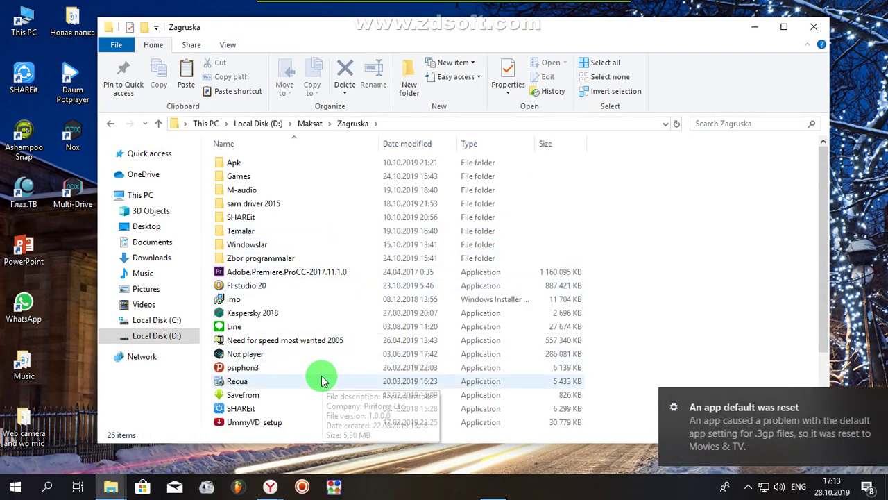
# Run the Nox player installer from the Zagruska folder, minimize the folder window and exit the installer without installing
pyautogui.click(319, 358)
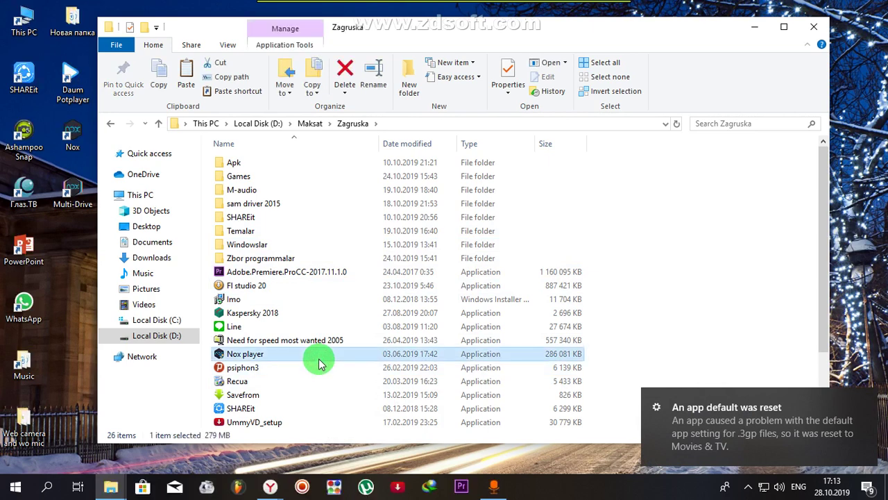
pyautogui.click(319, 357)
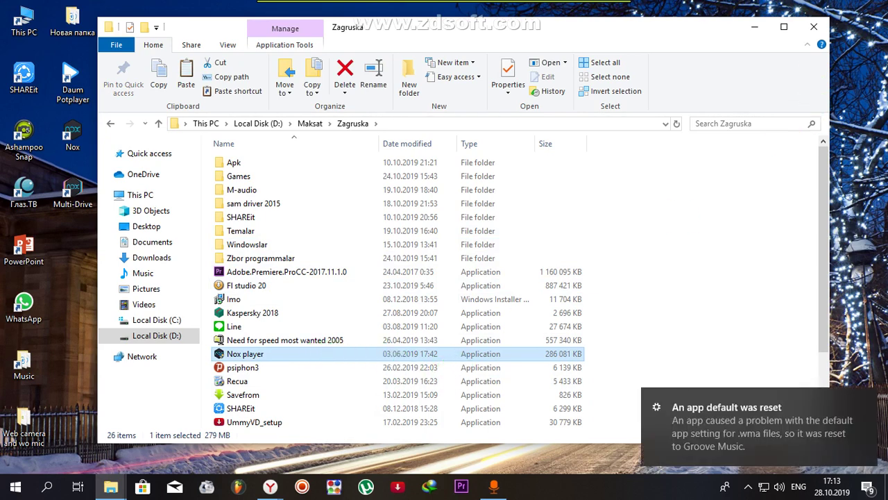
pyautogui.doubleClick(416, 351)
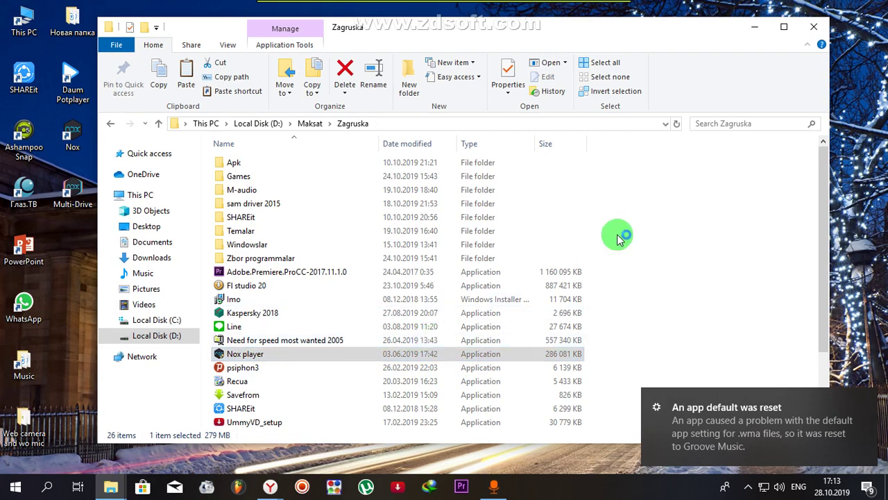
pyautogui.click(758, 29)
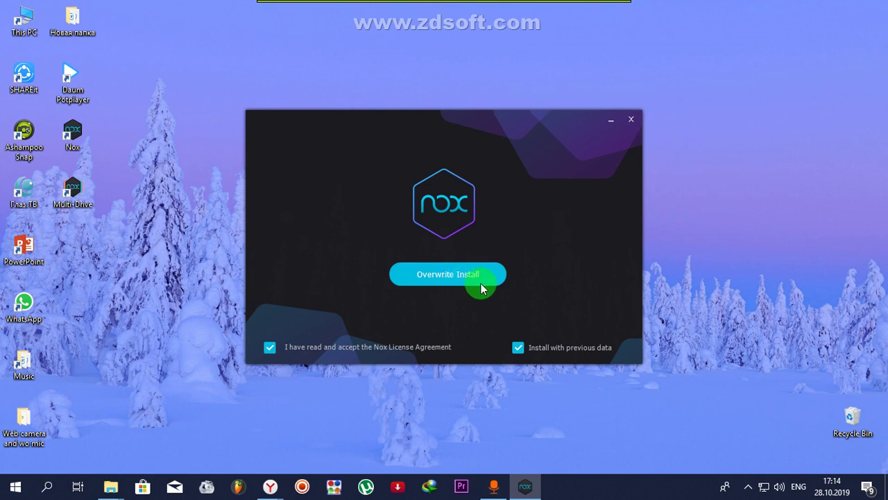
pyautogui.click(631, 122)
pyautogui.click(430, 279)
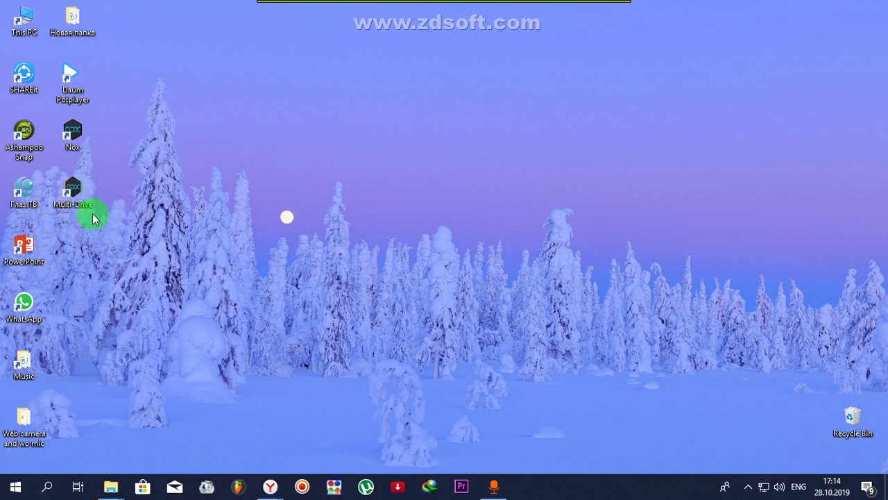
# Start the installed Nox emulator from its desktop shortcut
pyautogui.doubleClick(83, 143)
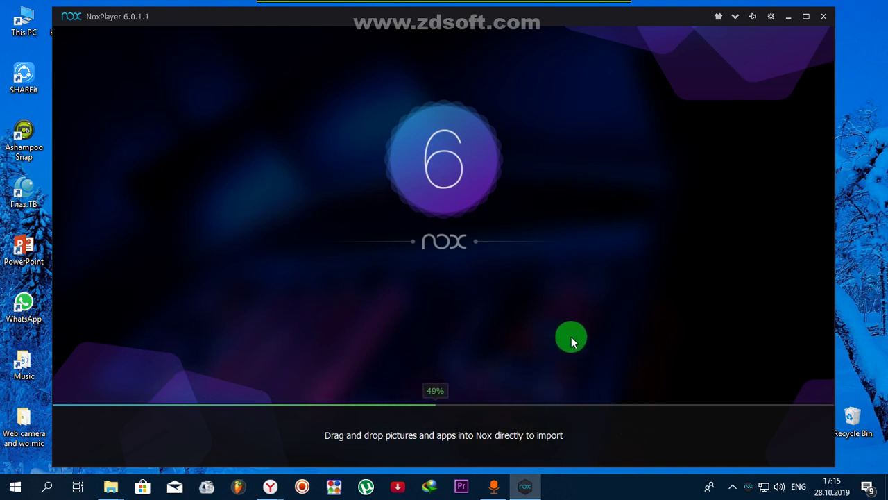
pyautogui.rightClick(876, 154)
pyautogui.click(867, 192)
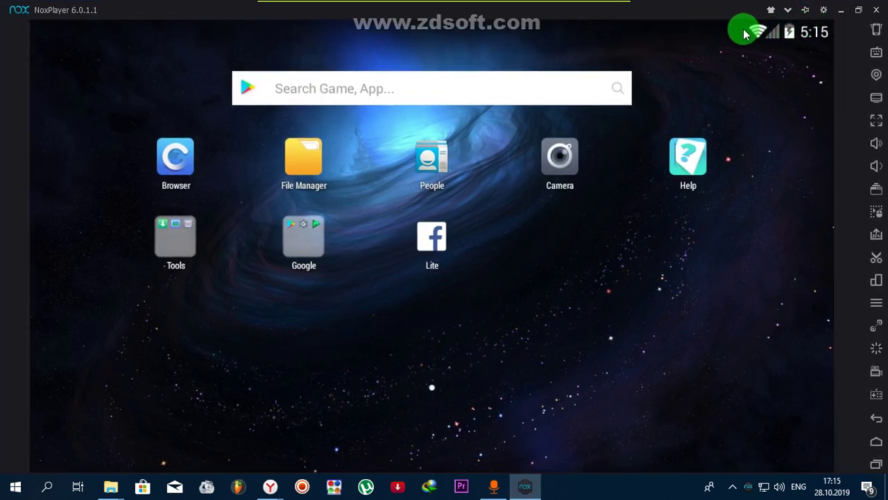
# Open the emulator's Android settings and examine the model and Android version details under About tablet
pyautogui.moveTo(746, 33); pyautogui.dragTo(740, 188)
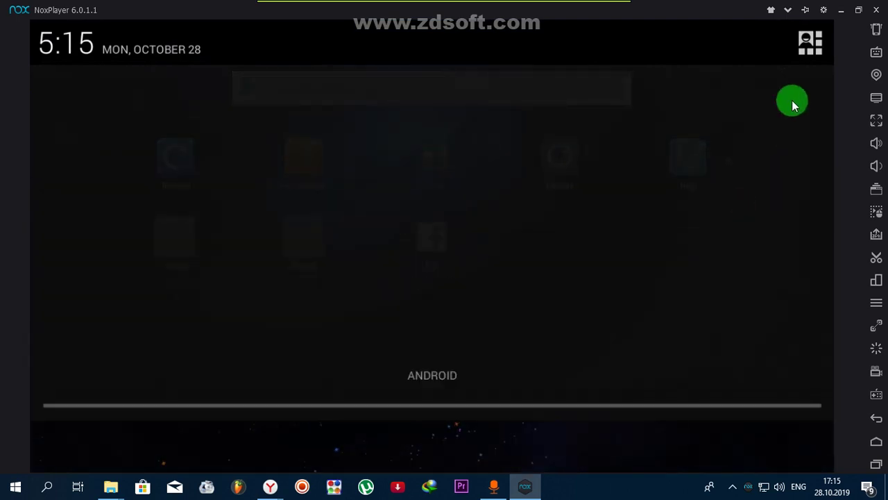
pyautogui.click(817, 54)
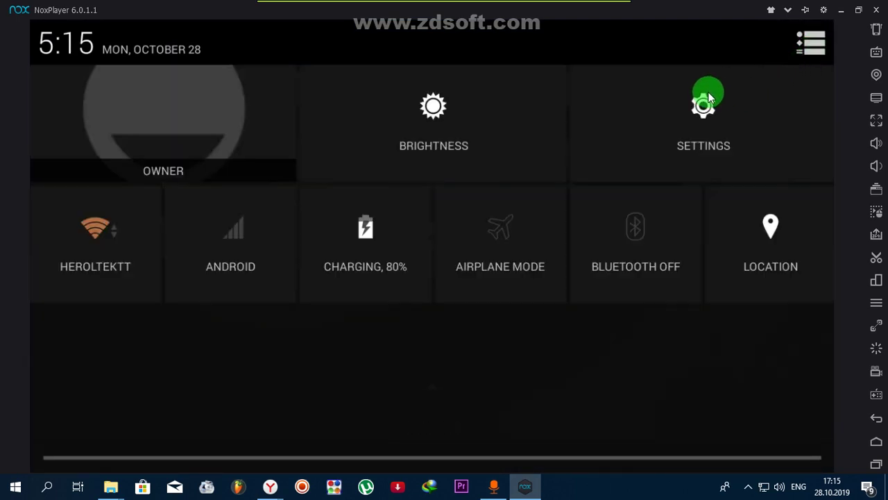
pyautogui.click(715, 132)
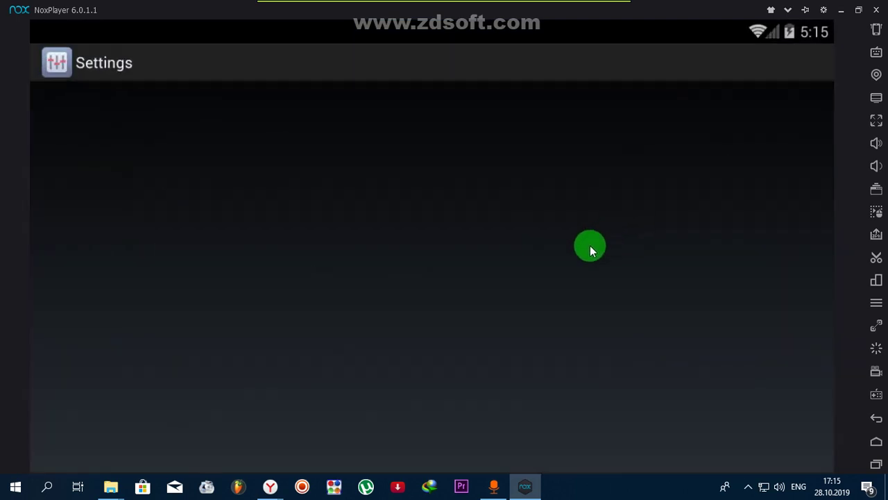
pyautogui.scroll(-5, 536, 290)
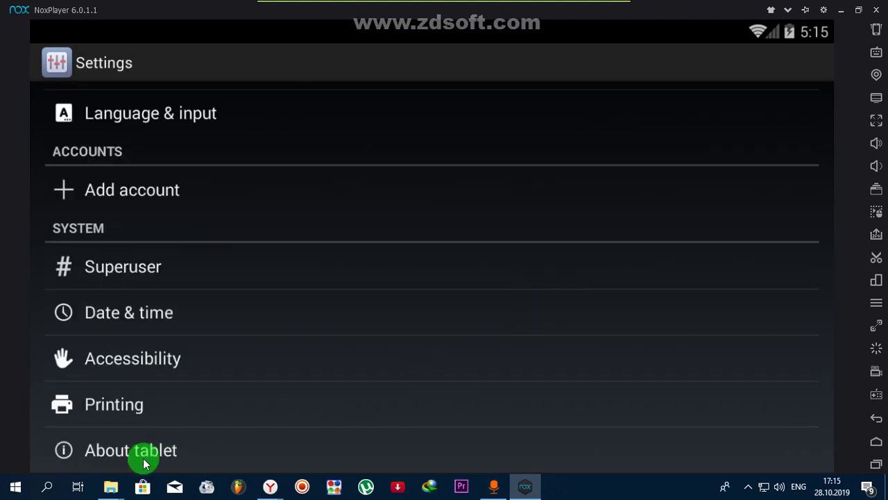
pyautogui.click(144, 459)
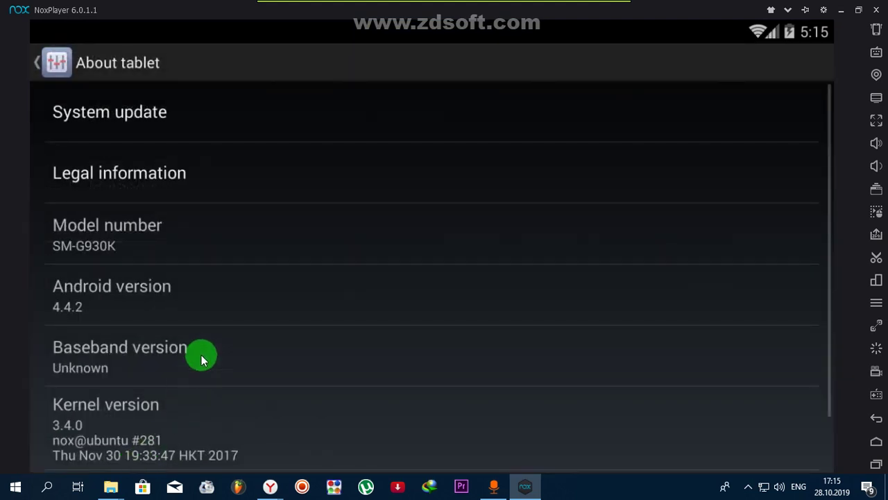
pyautogui.scroll(-2, 153, 321)
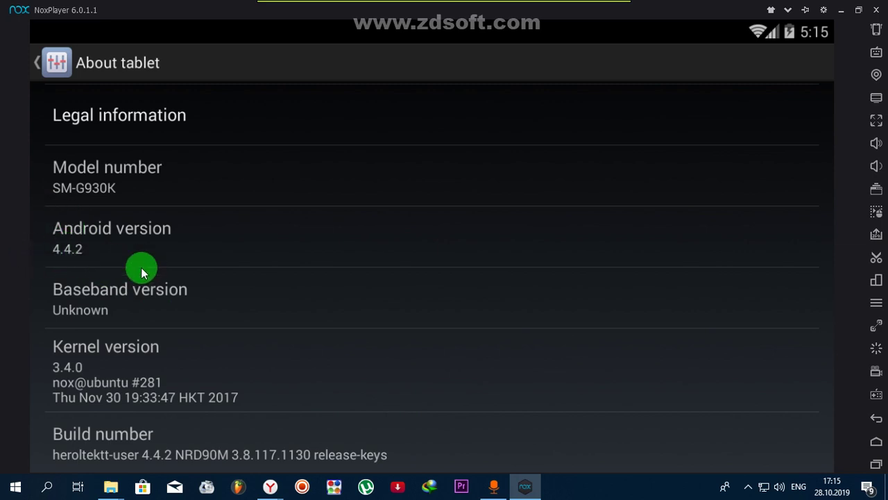
# Return to the Android home screen and look through its pages
pyautogui.click(877, 421)
pyautogui.click(877, 421)
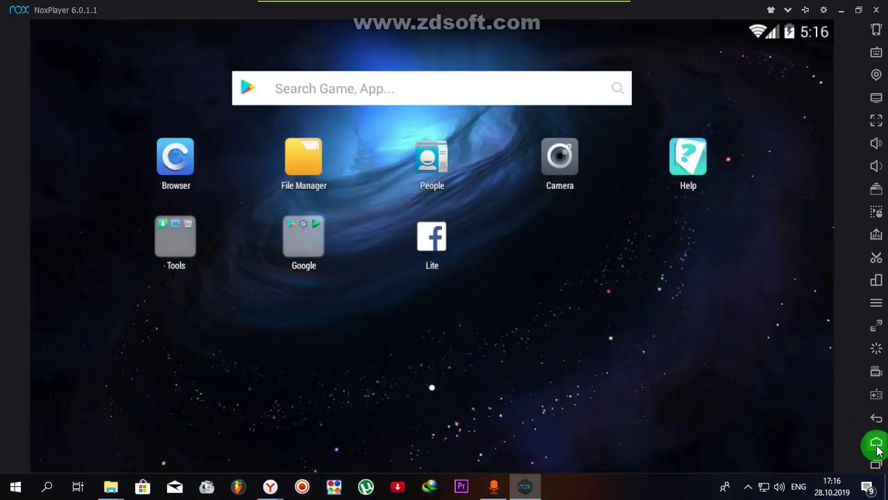
pyautogui.moveTo(646, 310); pyautogui.dragTo(313, 307)
pyautogui.moveTo(214, 311); pyautogui.dragTo(589, 304)
# Minimize NoxPlayer and open the Downloads\SHAREit\GT-S7582\app folder in File Explorer
pyautogui.click(841, 10)
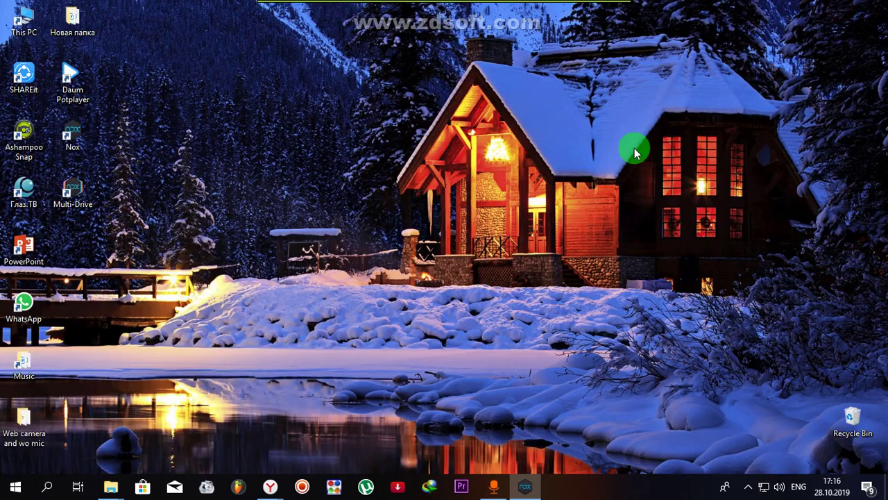
pyautogui.doubleClick(38, 26)
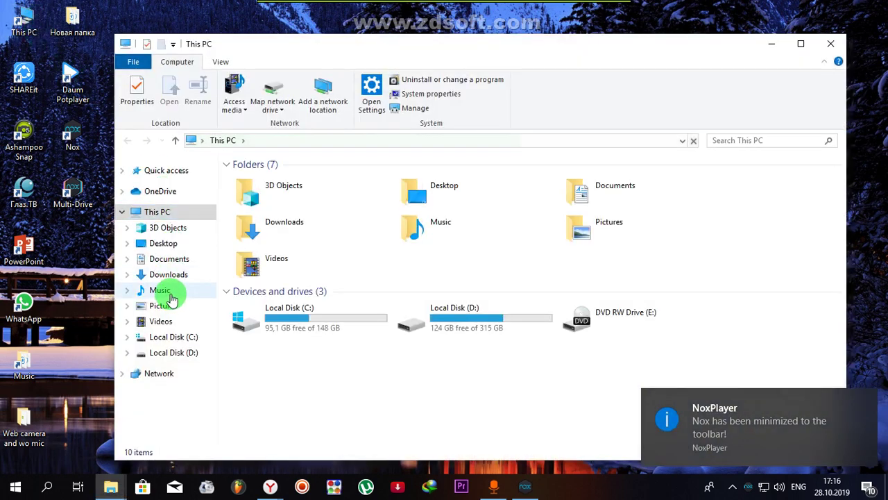
pyautogui.click(168, 275)
pyautogui.click(264, 261)
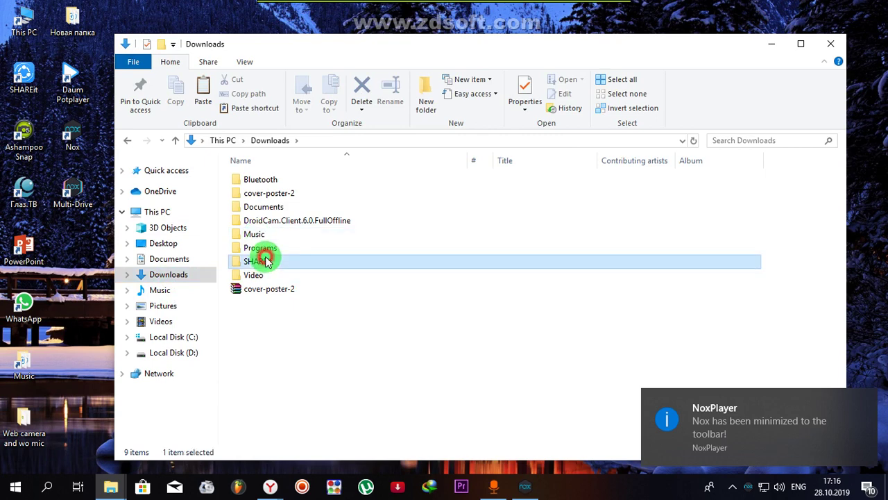
pyautogui.doubleClick(264, 261)
pyautogui.click(267, 180)
pyautogui.click(268, 180)
pyautogui.click(302, 194)
pyautogui.doubleClick(304, 185)
pyautogui.click(291, 189)
pyautogui.doubleClick(271, 179)
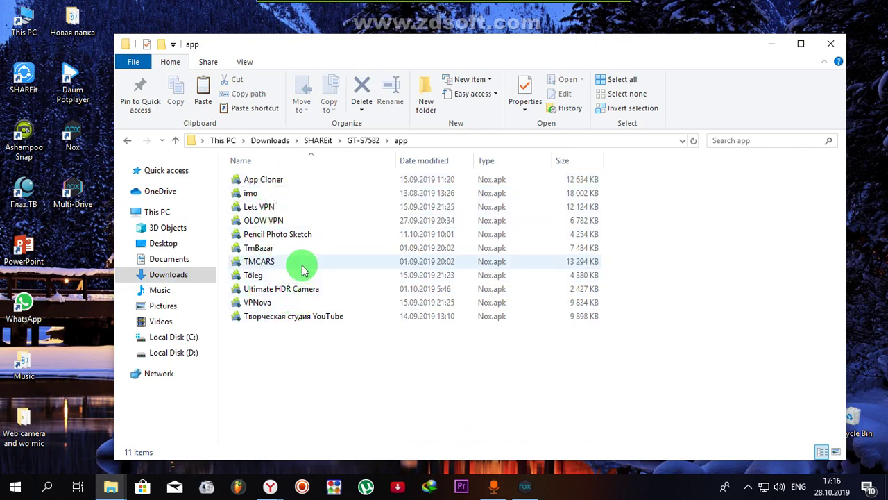
# Launch the imo APK to install it in Nox, minimize the folder and bring NoxPlayer to the front
pyautogui.click(288, 196)
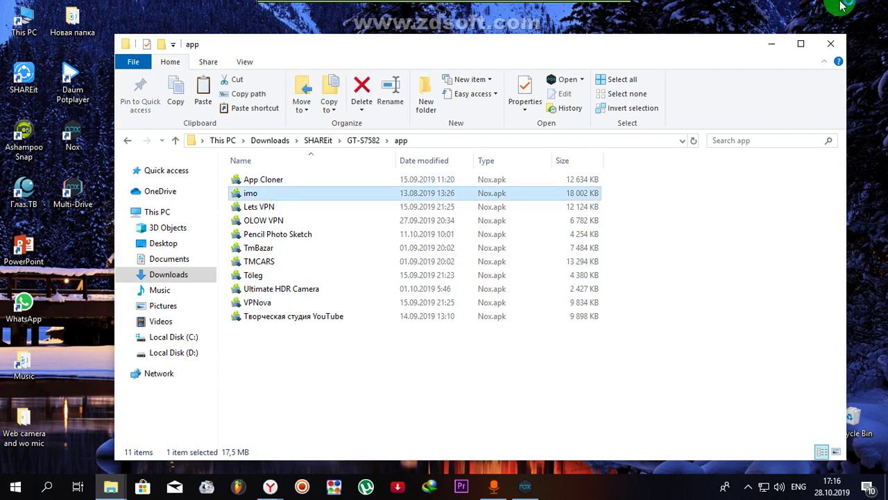
pyautogui.click(777, 49)
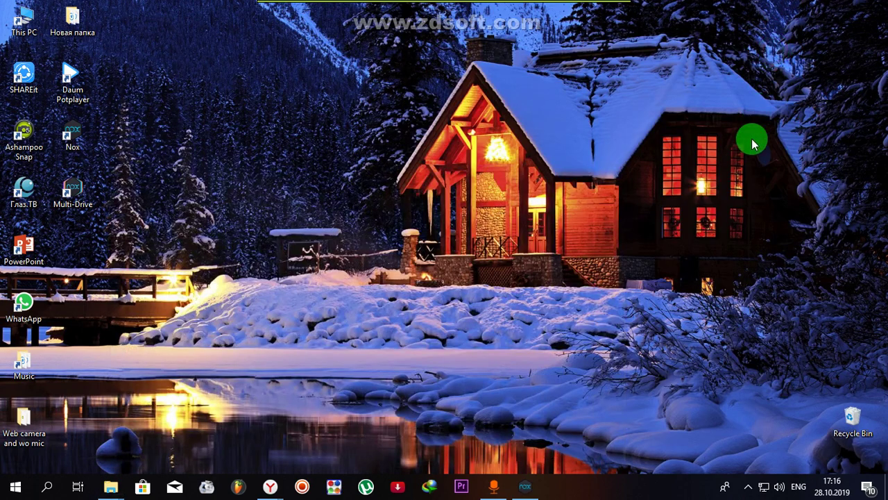
pyautogui.click(536, 485)
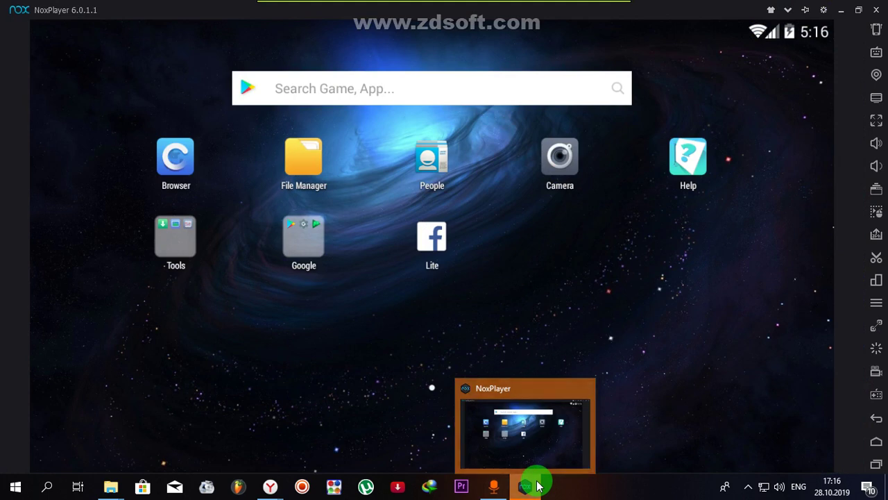
pyautogui.moveTo(538, 486); pyautogui.dragTo(680, 229)
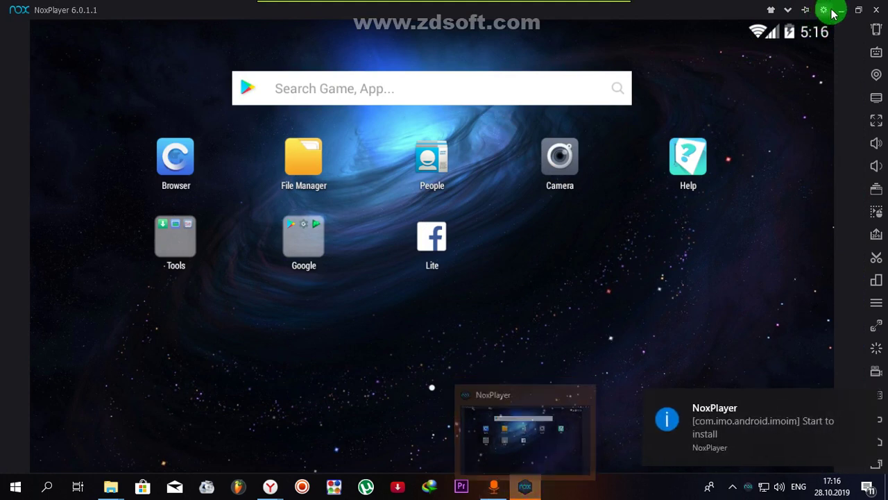
# Reopen the app folder of APK files, view the TmBazar APK's context options and close the folder
pyautogui.moveTo(115, 486)
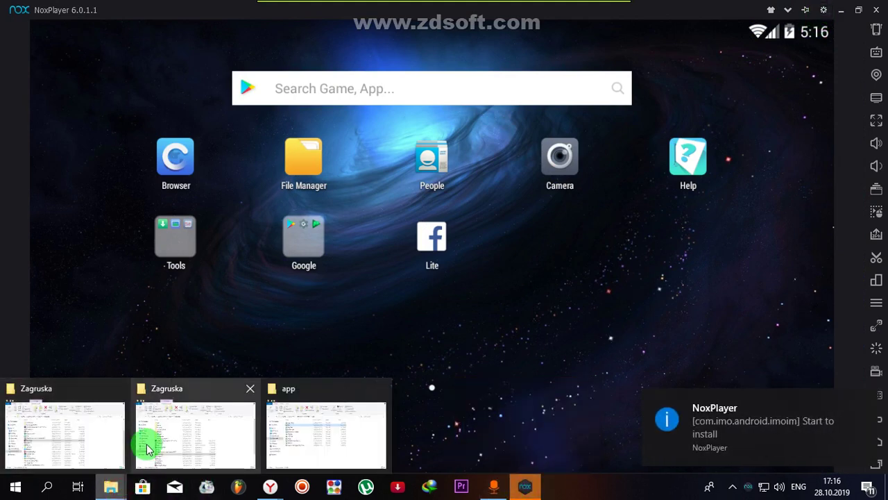
pyautogui.click(308, 440)
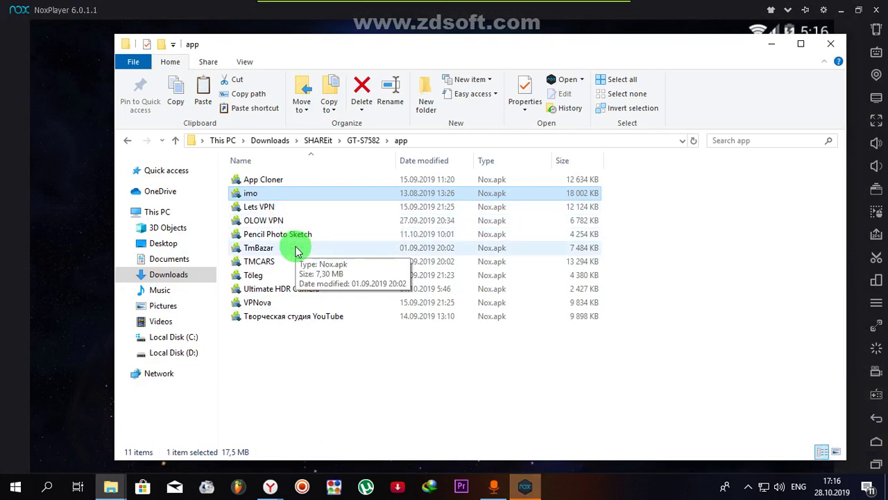
pyautogui.rightClick(295, 251)
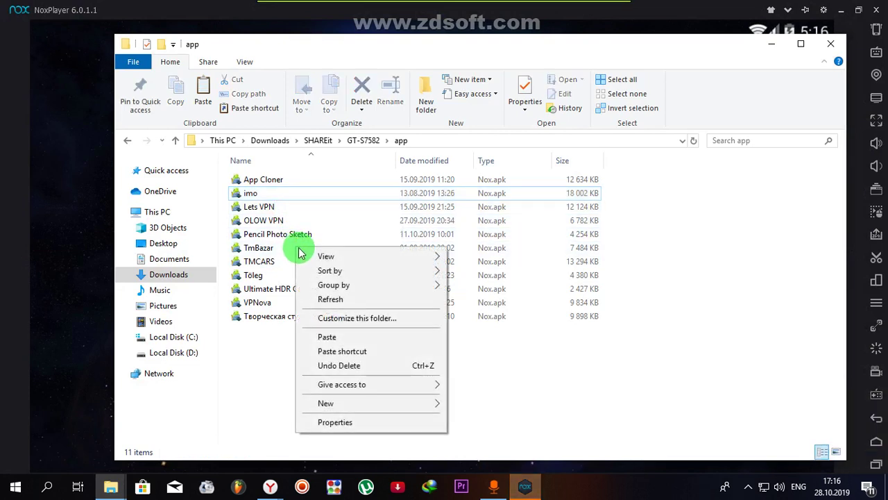
pyautogui.click(278, 247)
pyautogui.rightClick(278, 247)
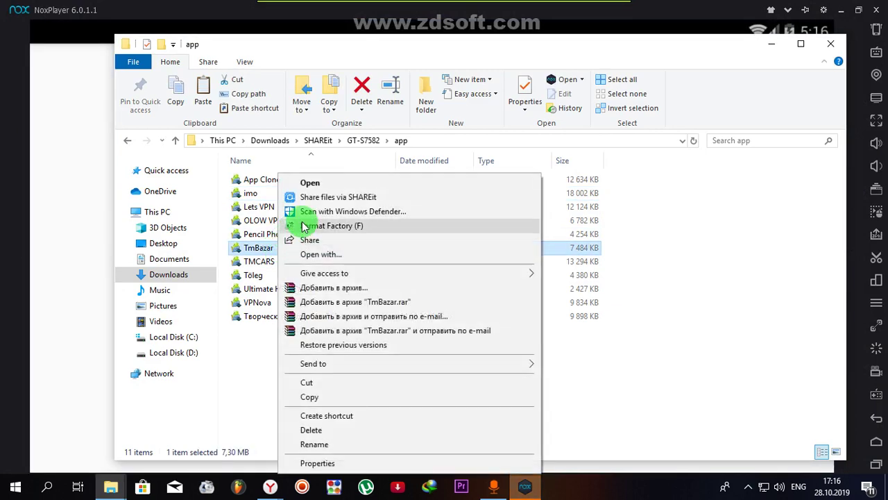
pyautogui.click(666, 395)
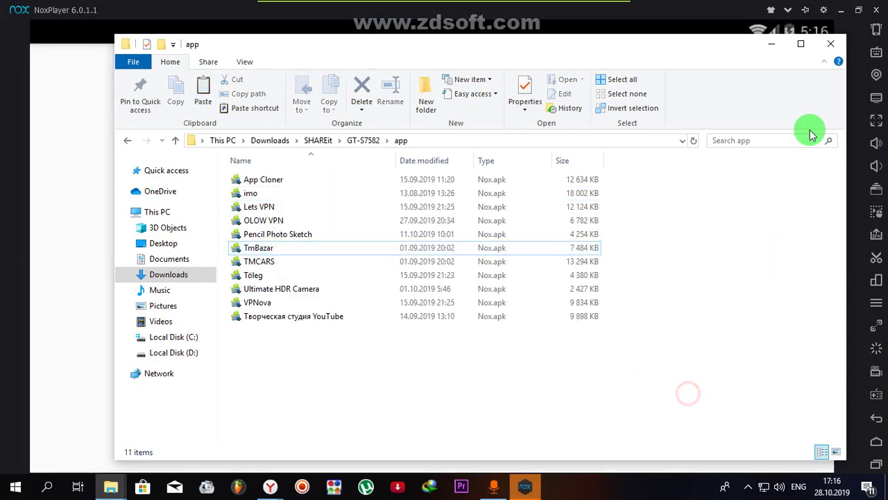
pyautogui.click(833, 43)
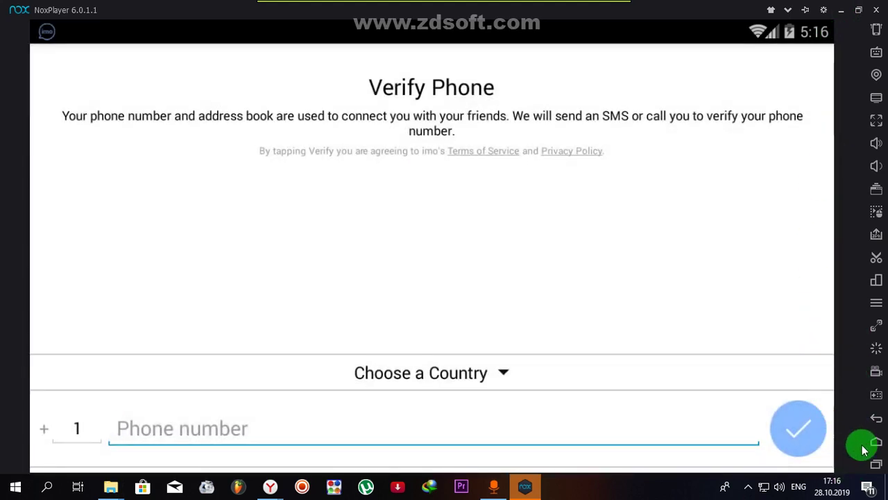
# Return to the Android home screen, open imo from its icon and check its sign-up notification
pyautogui.click(875, 441)
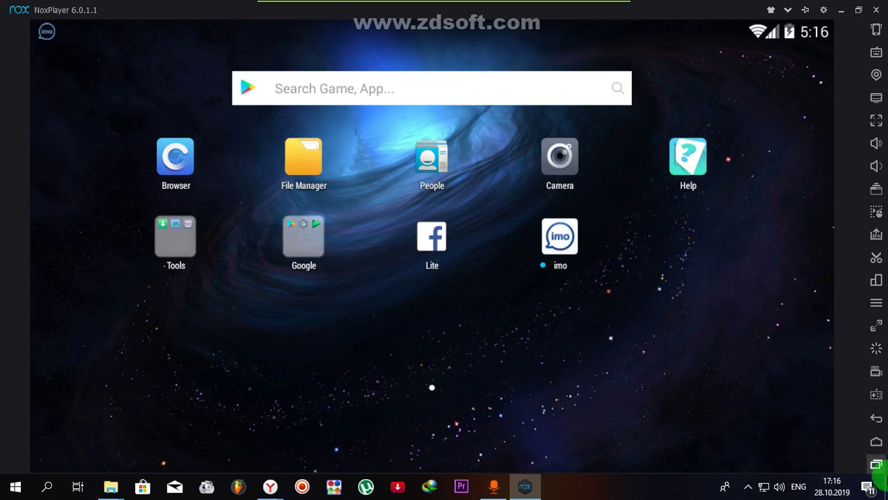
pyautogui.click(559, 237)
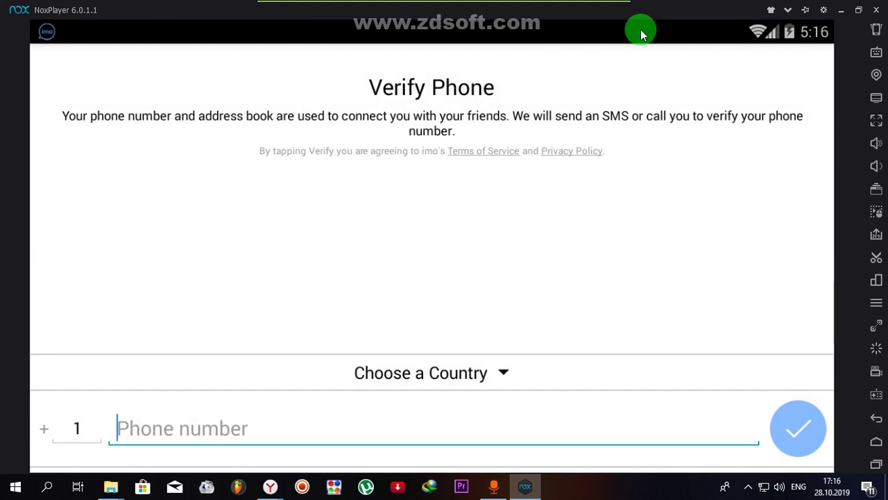
pyautogui.moveTo(642, 35); pyautogui.dragTo(587, 324)
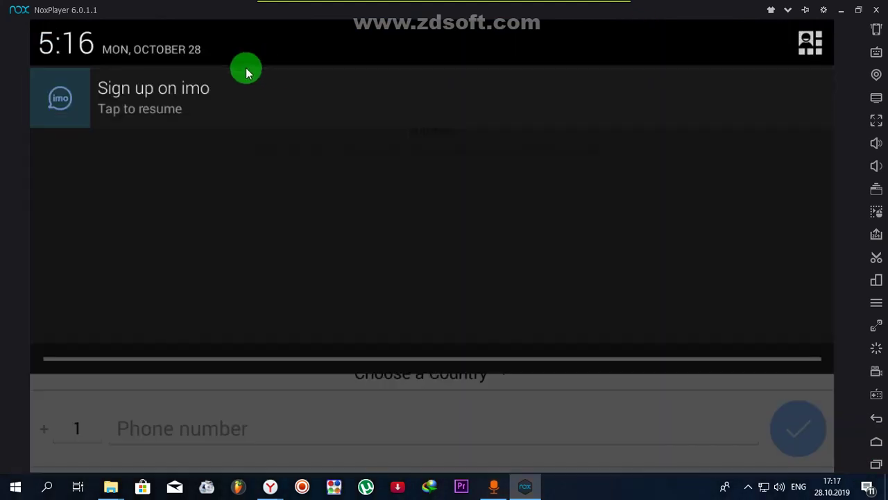
pyautogui.moveTo(119, 99); pyautogui.dragTo(418, 111)
pyautogui.click(511, 312)
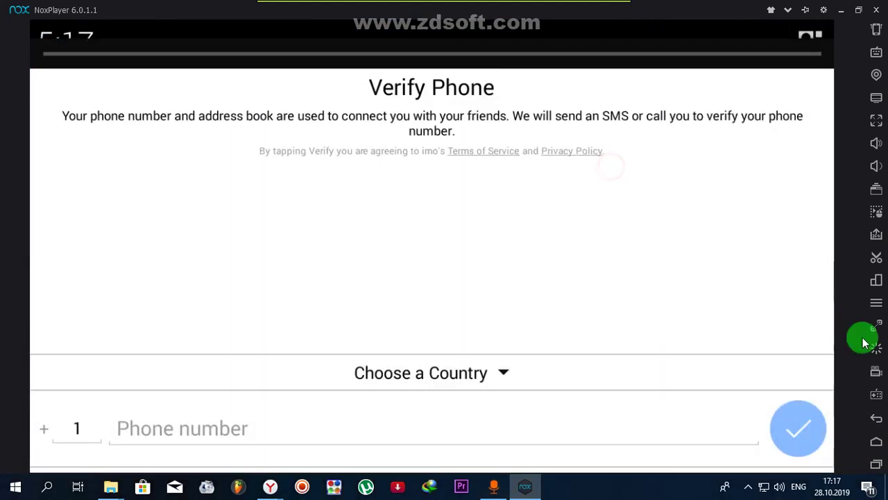
# Leave imo for the home screen and remove imo and Settings from the recent apps
pyautogui.click(877, 441)
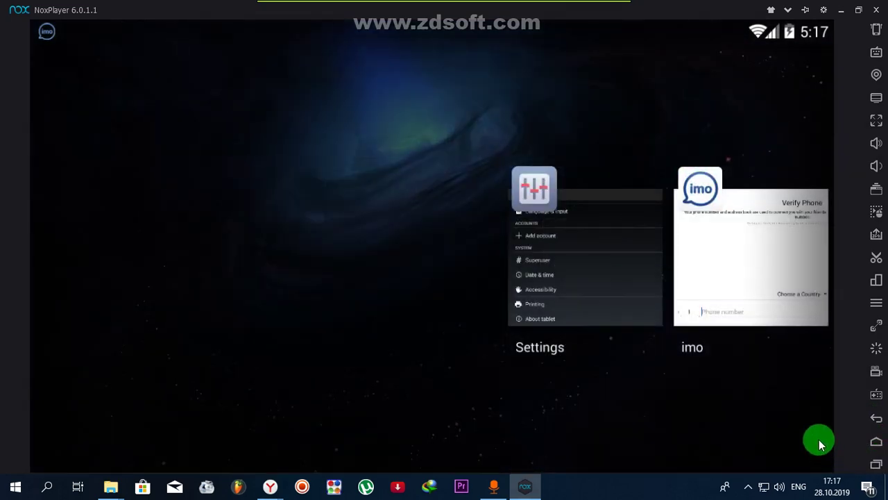
pyautogui.moveTo(798, 264); pyautogui.dragTo(795, 113)
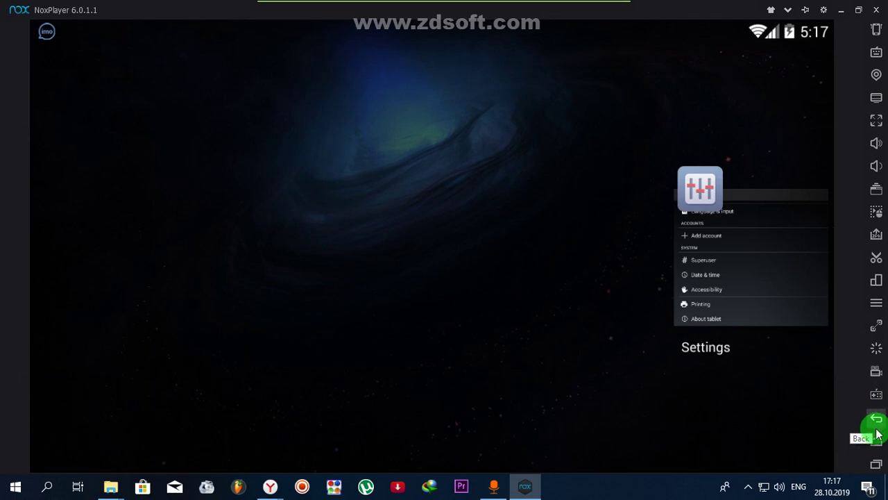
pyautogui.click(878, 464)
pyautogui.click(873, 460)
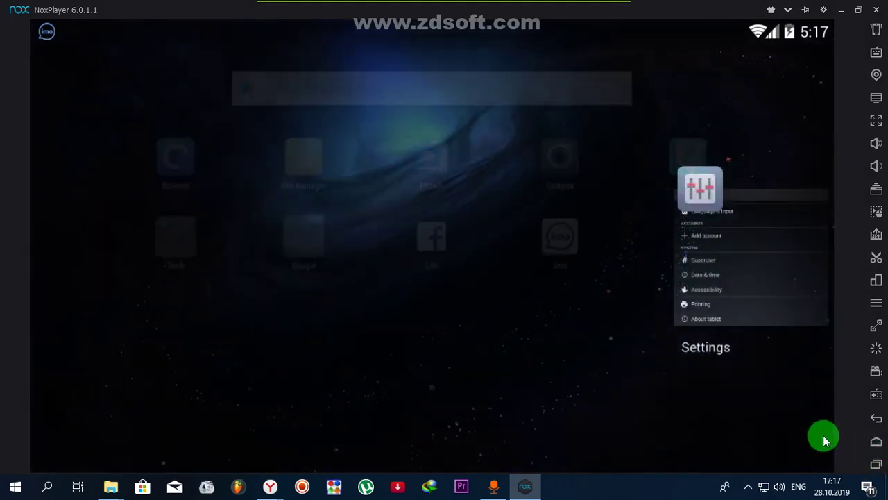
pyautogui.moveTo(776, 222); pyautogui.dragTo(815, 3)
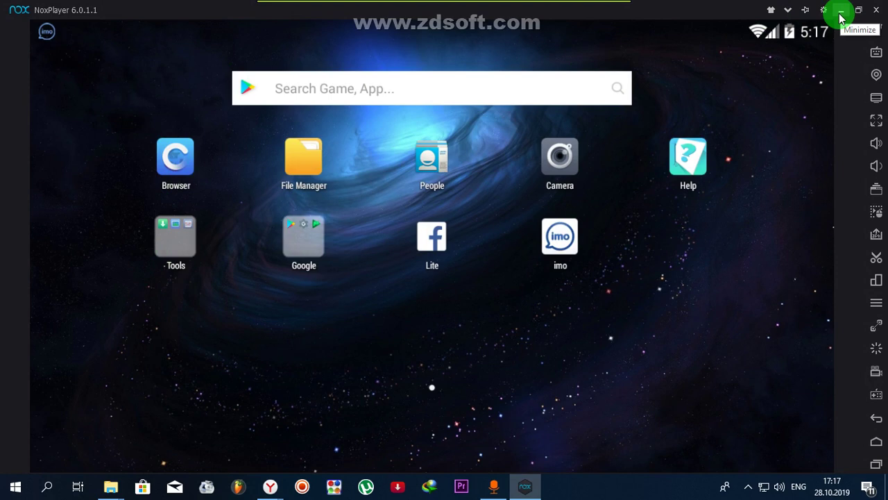
# Relaunch imo, view the Gallery from the Tools folder and return to the Android home screen
pyautogui.click(578, 248)
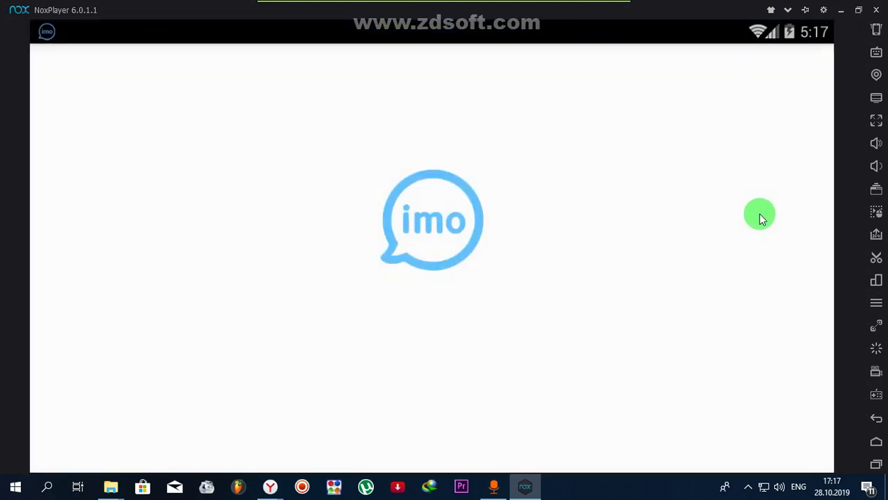
pyautogui.click(877, 440)
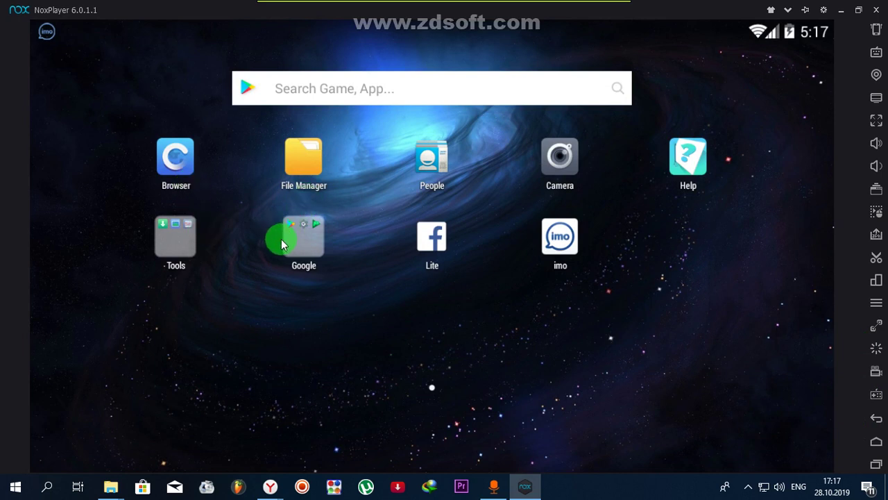
pyautogui.click(188, 254)
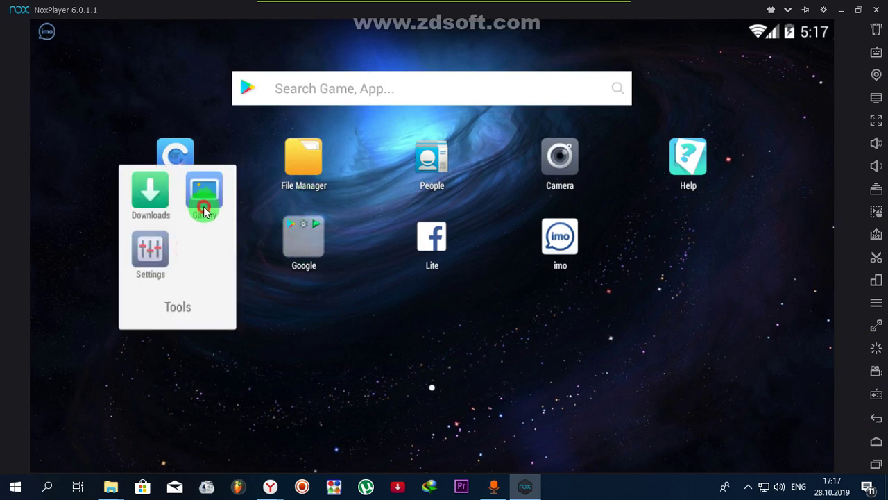
pyautogui.click(205, 207)
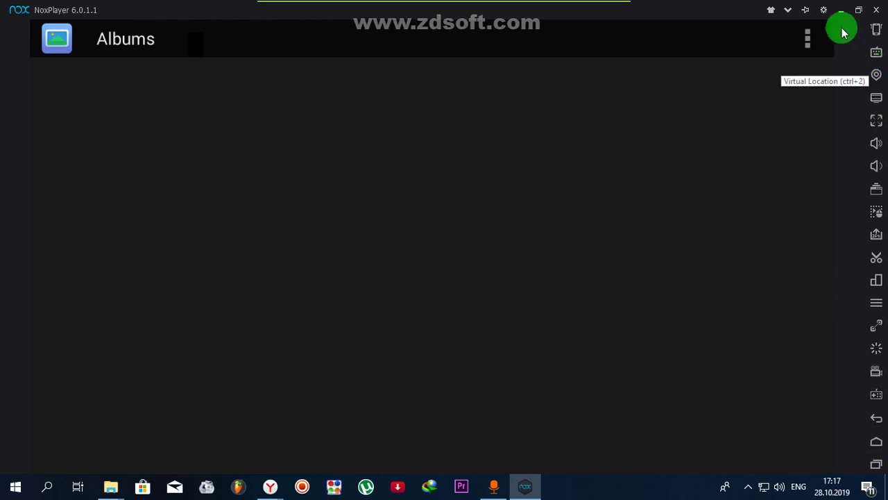
pyautogui.click(875, 442)
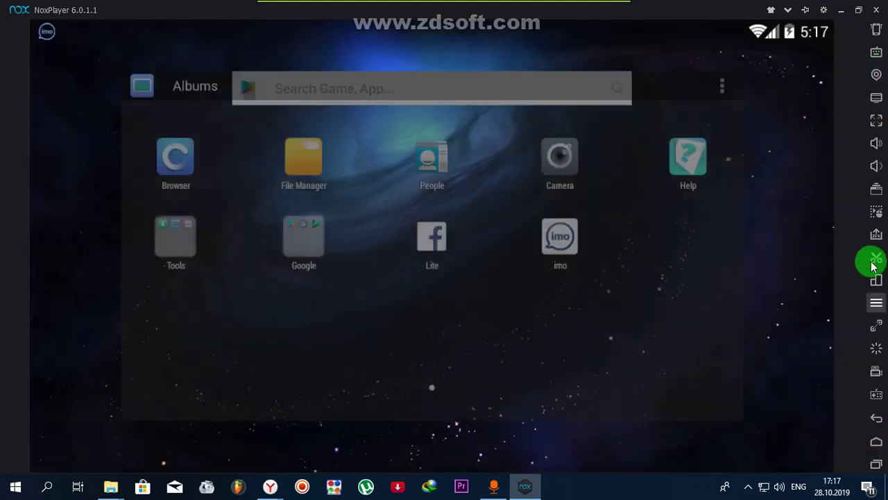
# Enable Root startup in the NoxPlayer system settings, save the change and restart Nox
pyautogui.click(827, 11)
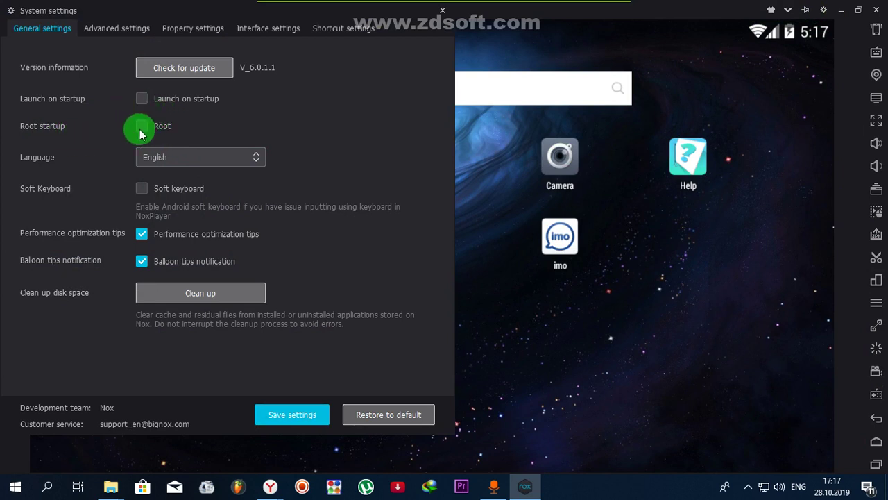
pyautogui.click(317, 419)
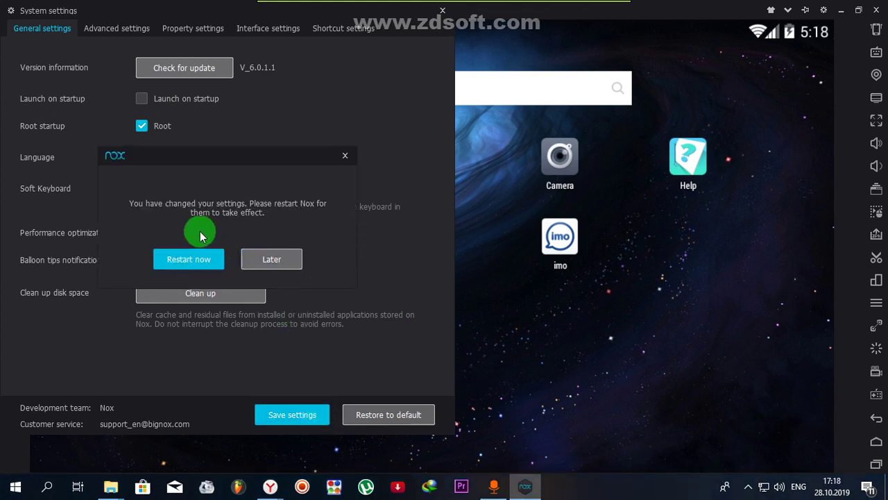
pyautogui.click(199, 266)
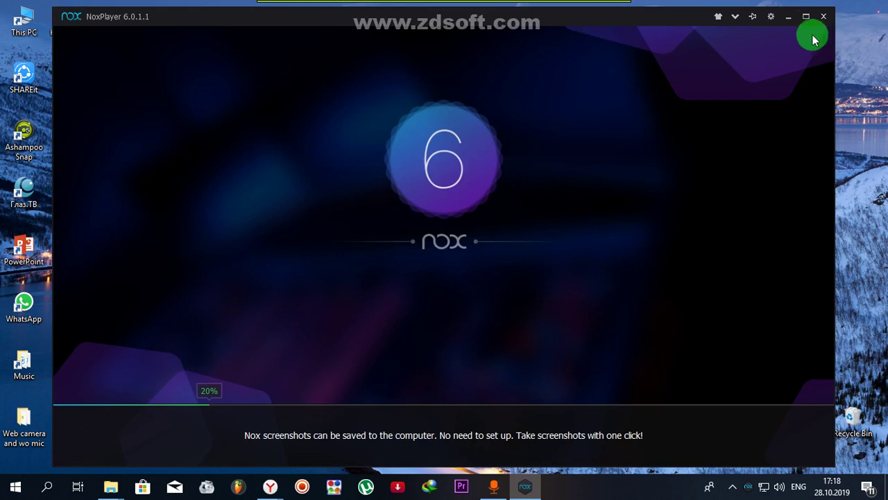
# Minimize NoxPlayer, open the desktop Music folder, select the "+++Bizzey ft Jayh" MP3 and bring NoxPlayer back up
pyautogui.click(789, 16)
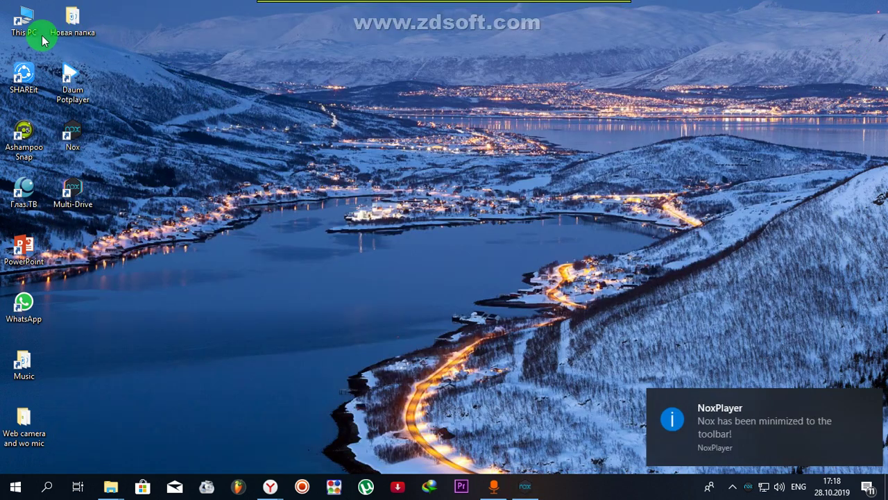
pyautogui.doubleClick(24, 375)
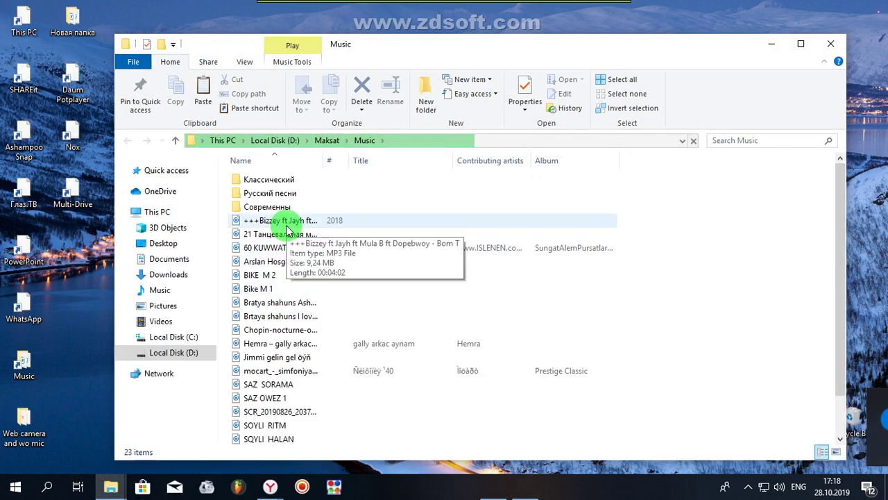
pyautogui.click(320, 222)
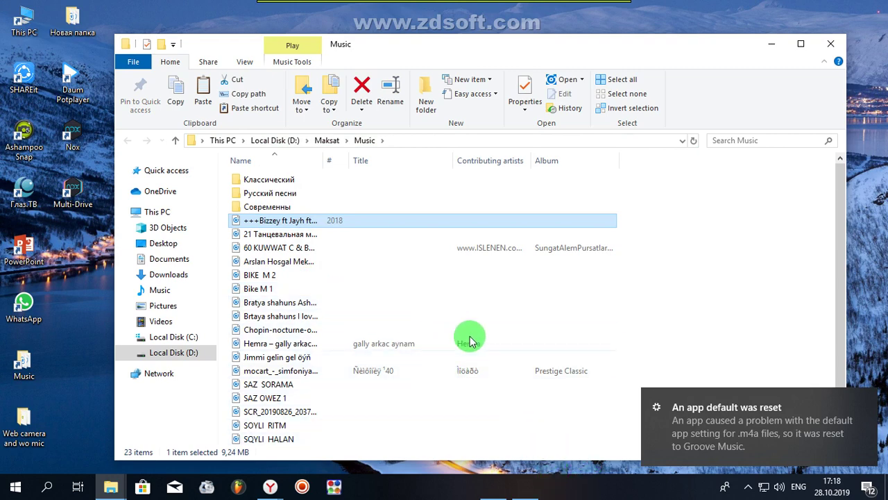
pyautogui.moveTo(305, 222)
pyautogui.mouseDown()
pyautogui.moveTo(115, 273)
pyautogui.moveTo(95, 287)
pyautogui.moveTo(173, 280)
pyautogui.moveTo(306, 223)
pyautogui.mouseUp()
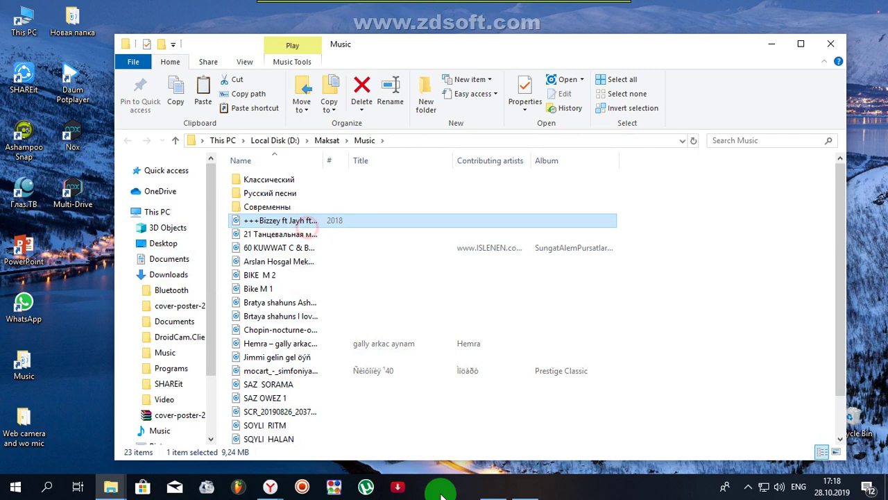
pyautogui.click(527, 487)
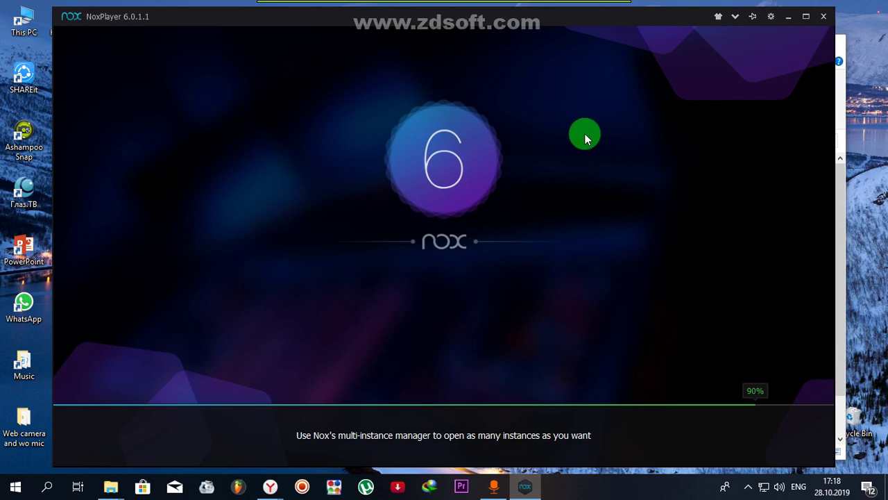
# Try to transfer the selected Bizzey MP3 from the Music folder into NoxPlayer during launch, and dismiss the notice
pyautogui.click(788, 17)
pyautogui.click(331, 221)
pyautogui.moveTo(331, 221); pyautogui.dragTo(549, 313)
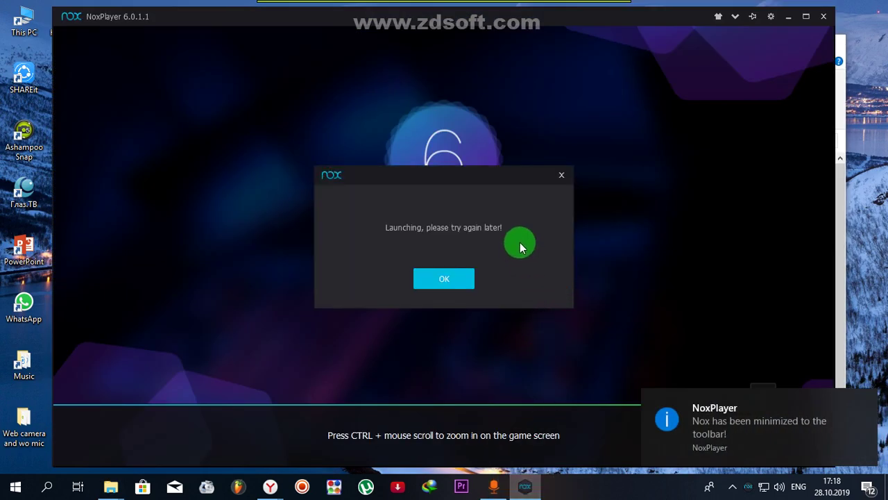
pyautogui.click(562, 175)
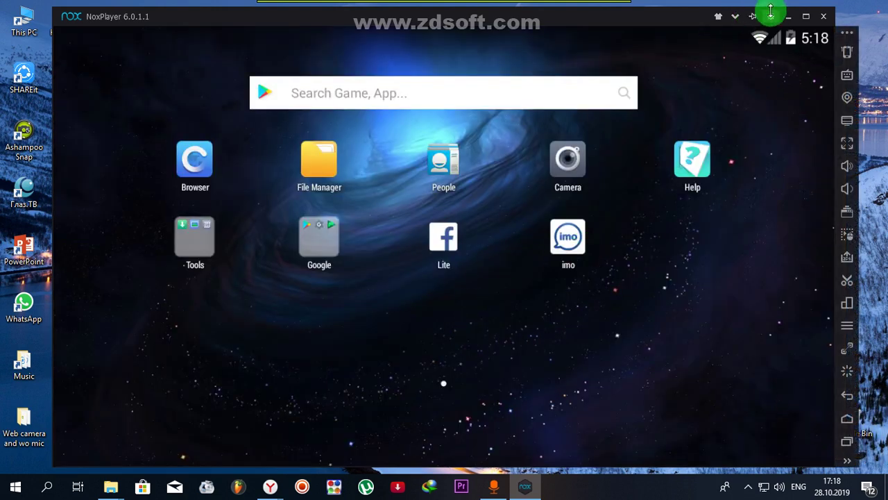
# Minimize the started NoxPlayer and transfer the Bizzey MP3 from the Music folder into it
pyautogui.click(786, 12)
pyautogui.click(593, 215)
pyautogui.moveTo(232, 214); pyautogui.dragTo(647, 236)
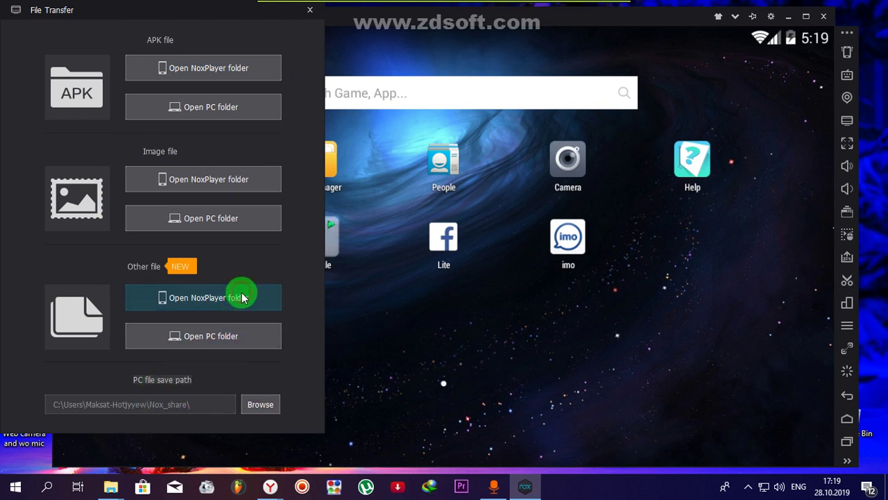
# Open the NoxPlayer folder for other files, accept the file manager's welcome message and check the transferred MP3
pyautogui.click(260, 304)
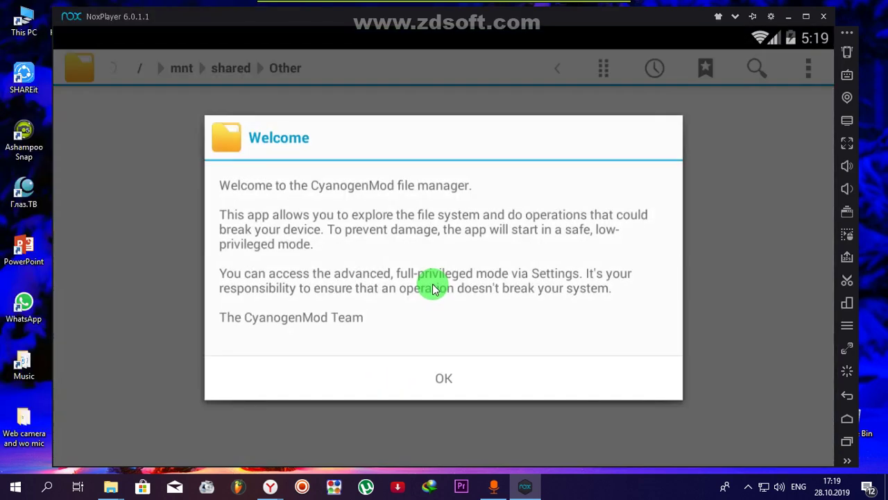
pyautogui.click(448, 384)
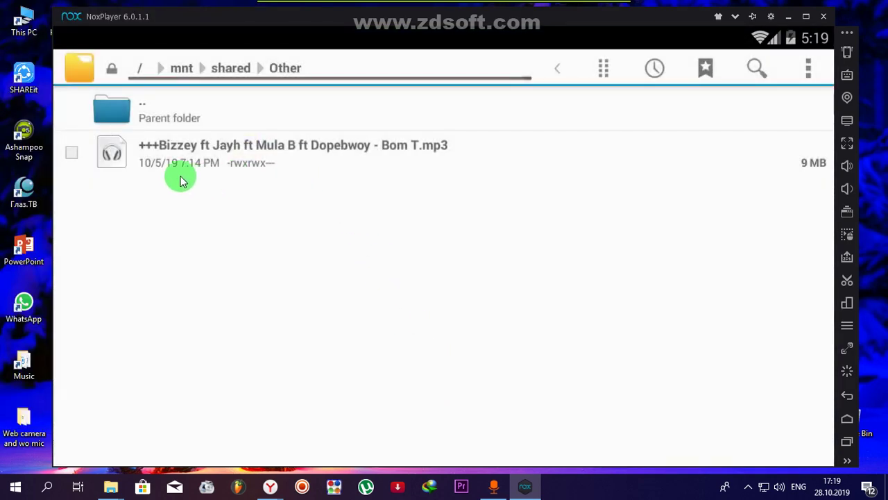
pyautogui.click(210, 164)
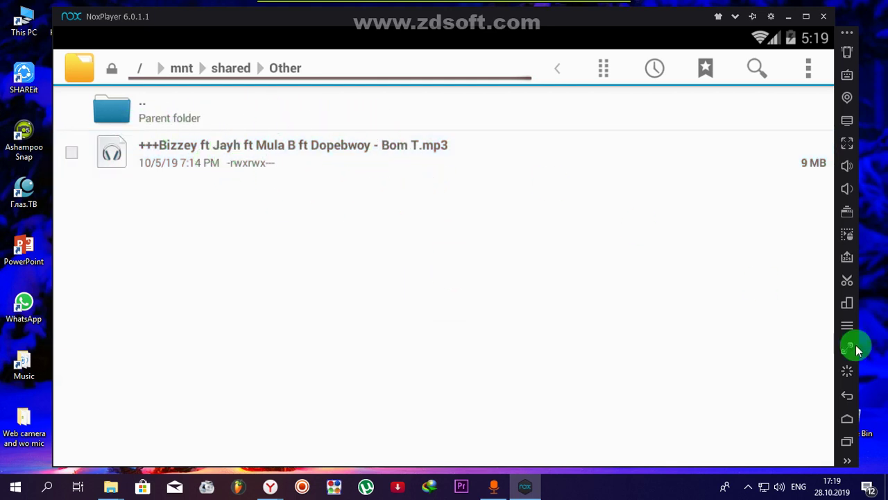
# Return to the Android home screen and open the NoxPlayer system settings
pyautogui.click(847, 427)
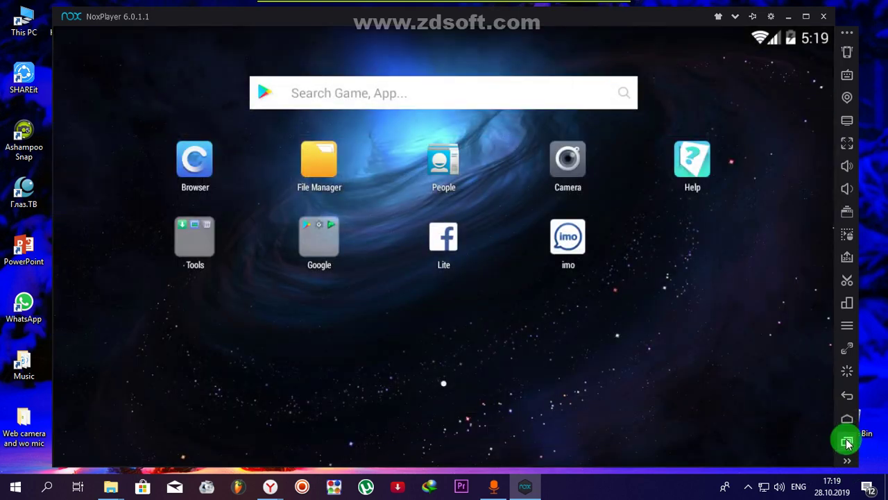
pyautogui.click(768, 17)
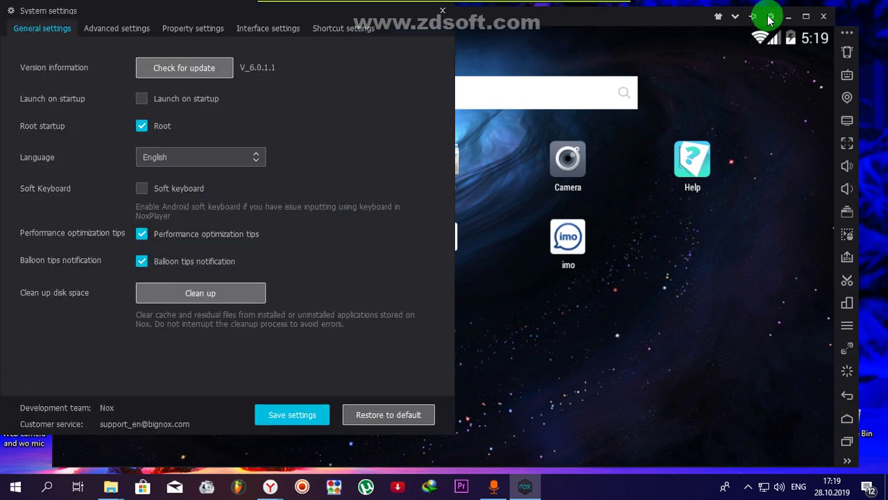
# Try the High, Custom and Low performance presets in the advanced settings, and set the performance back to Middle
pyautogui.click(135, 37)
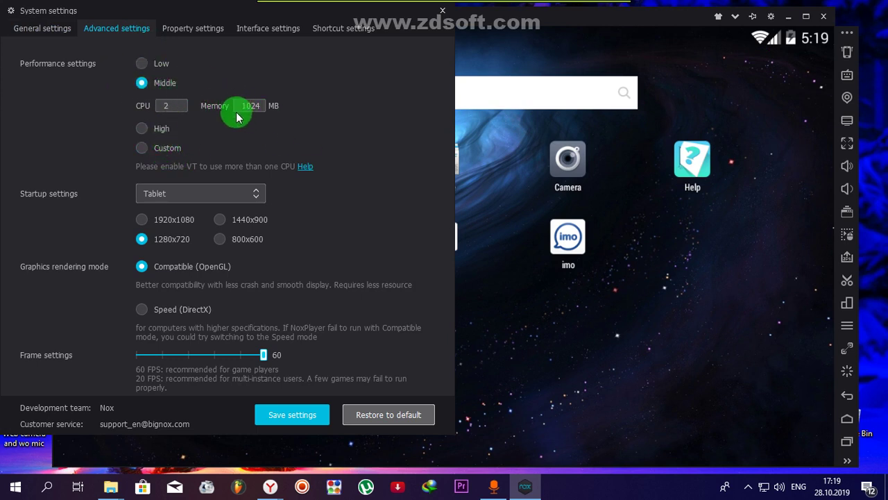
pyautogui.click(150, 130)
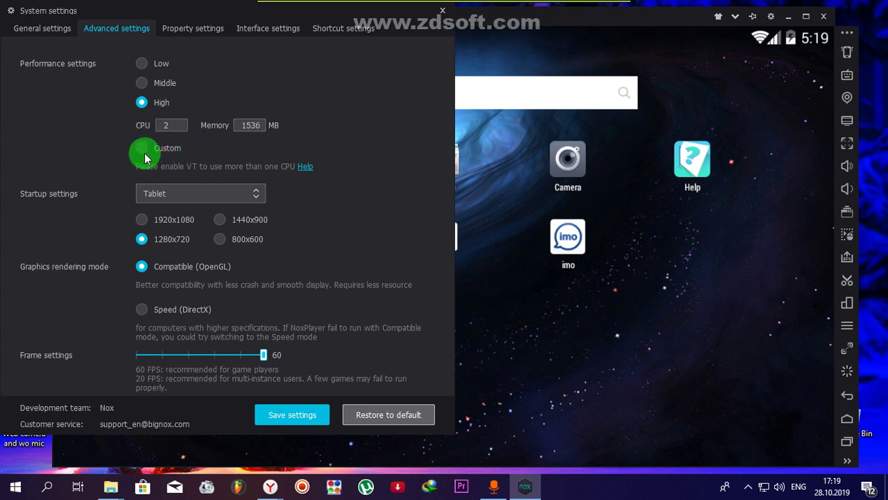
pyautogui.click(142, 149)
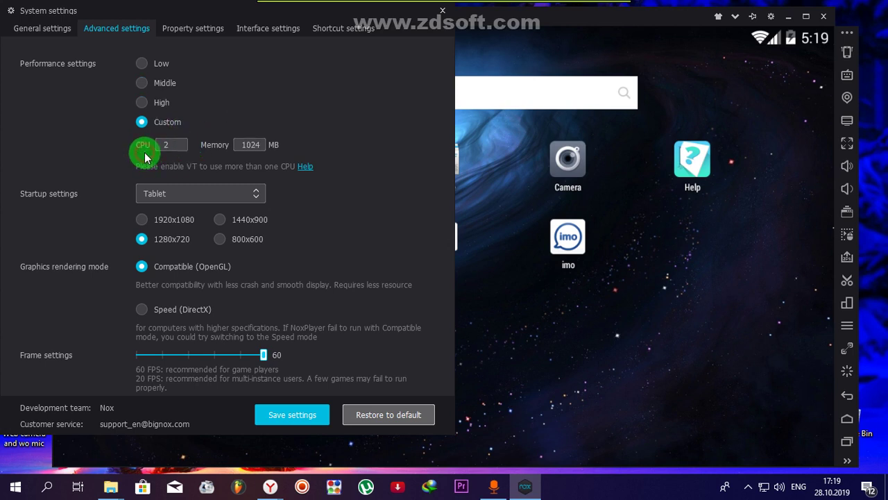
pyautogui.click(143, 66)
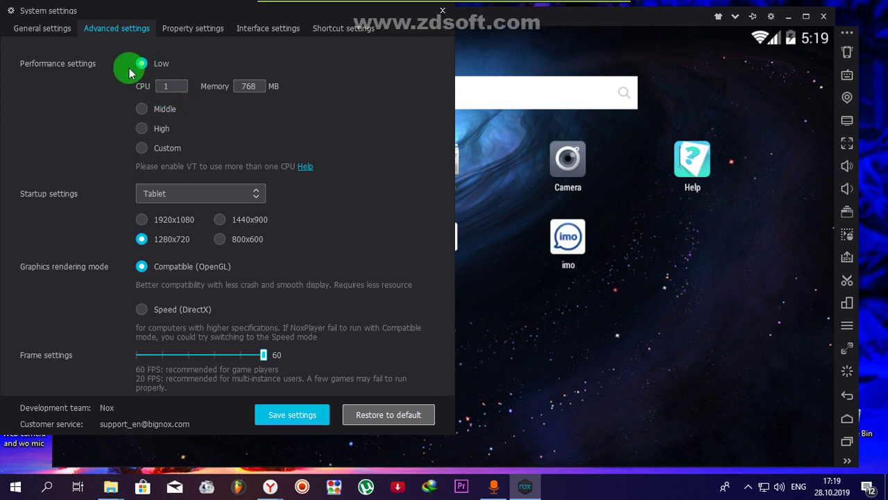
pyautogui.click(152, 114)
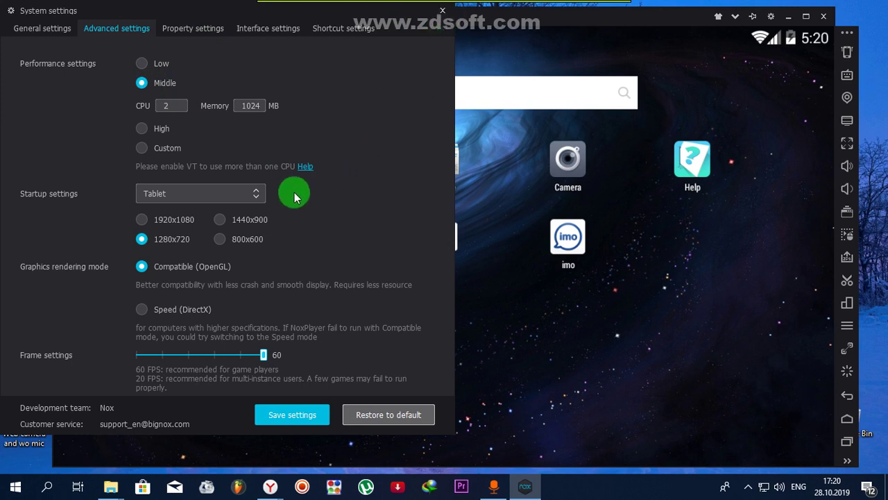
# Try the Mobile phone startup setting, review its other device options, and close the system settings without saving
pyautogui.click(256, 193)
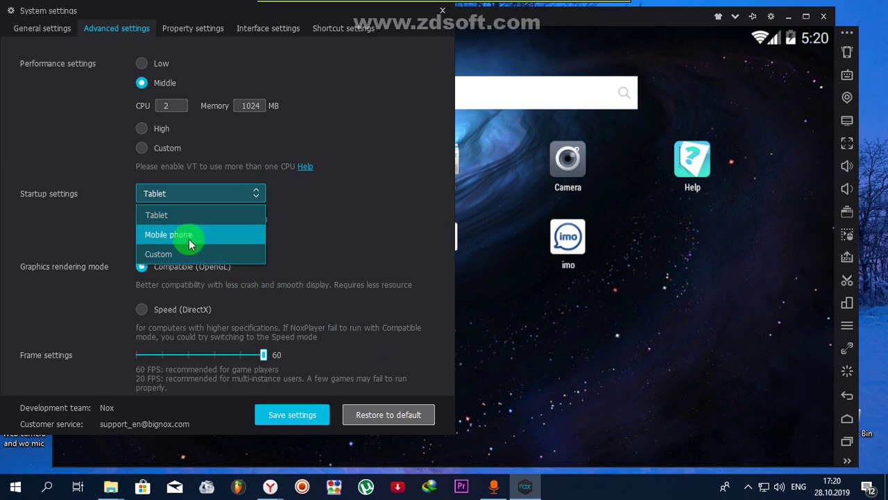
pyautogui.click(223, 235)
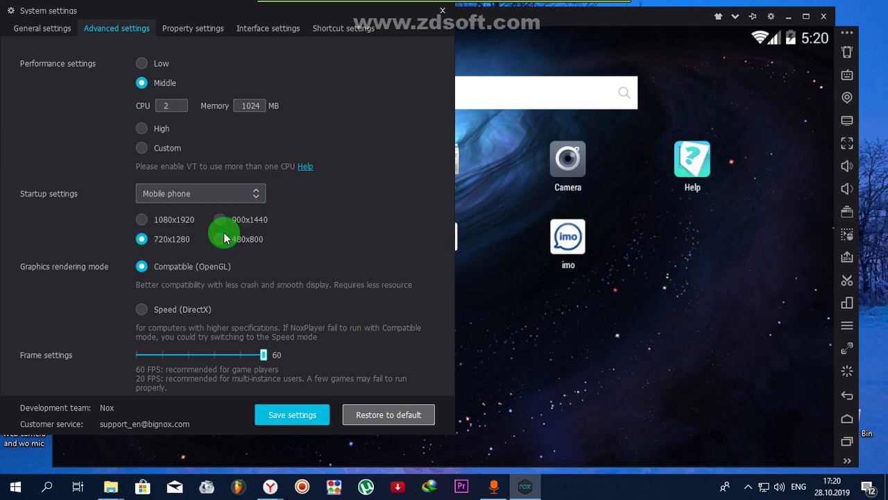
pyautogui.click(262, 201)
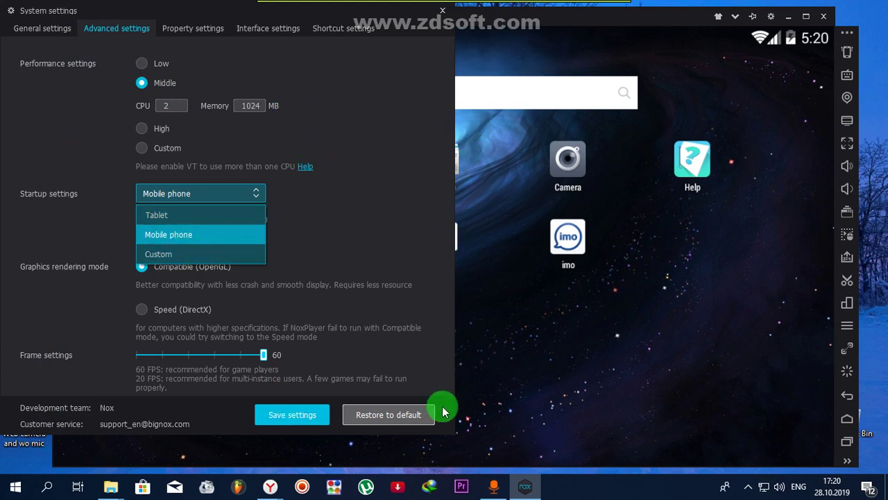
pyautogui.click(285, 201)
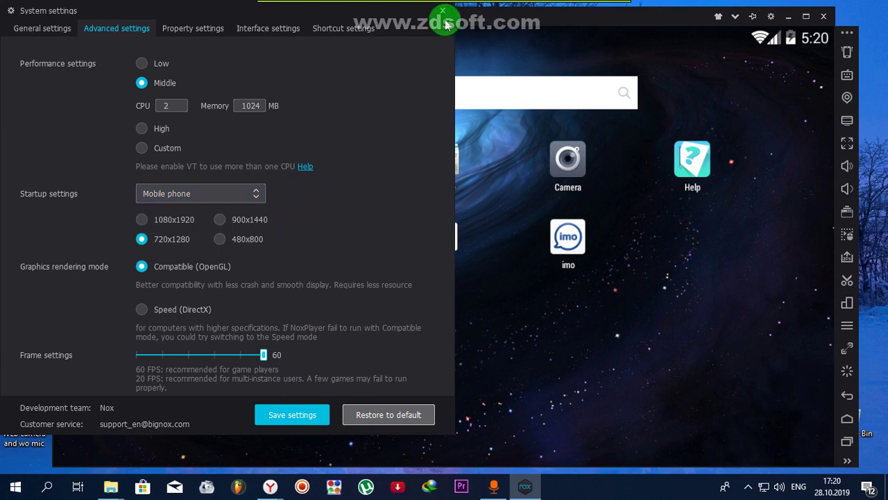
pyautogui.click(444, 12)
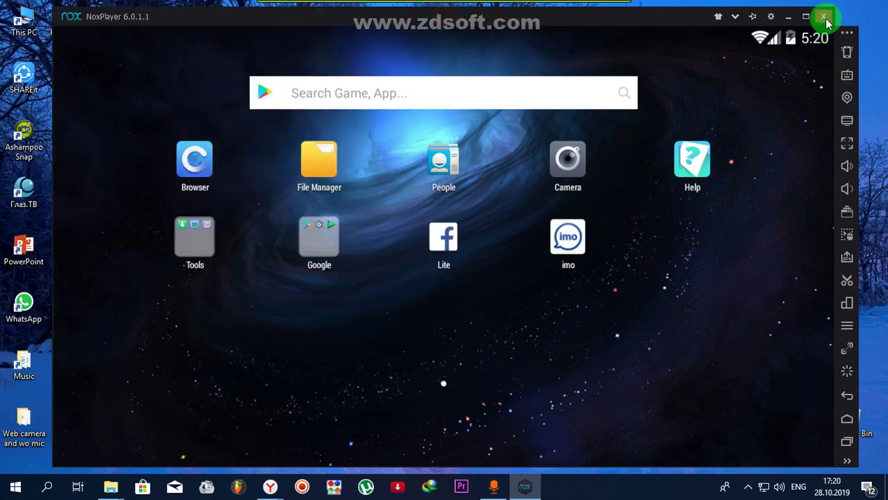